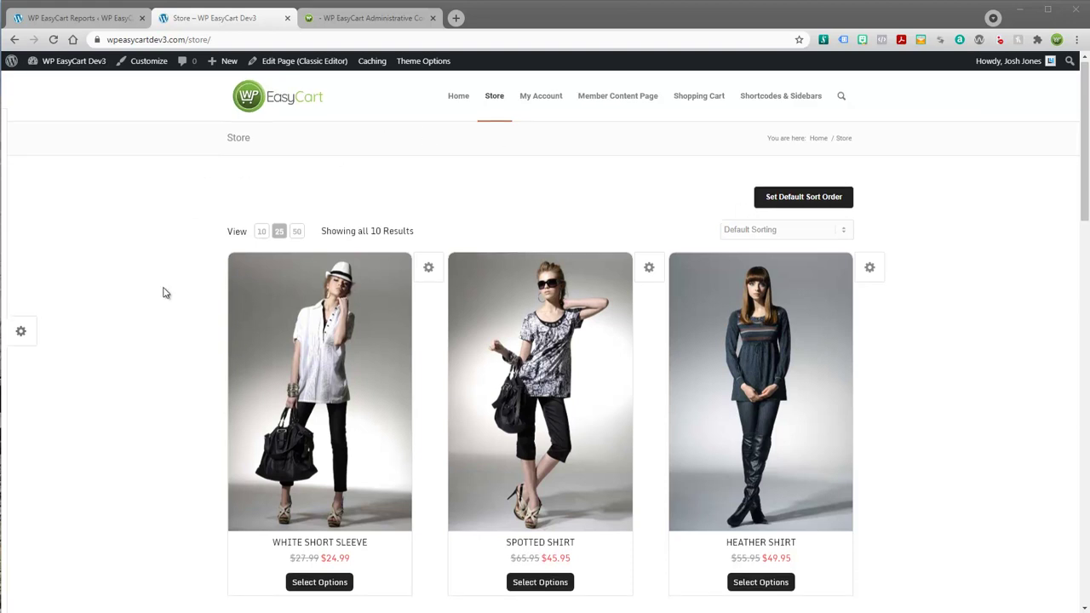
Step: Browse the Store listing, glance at the EasyCart admin, then open the cart holding two Heather Shirts
{"action": "scroll", "coordinate": [164, 289], "scroll_direction": "down", "scroll_amount": 3}
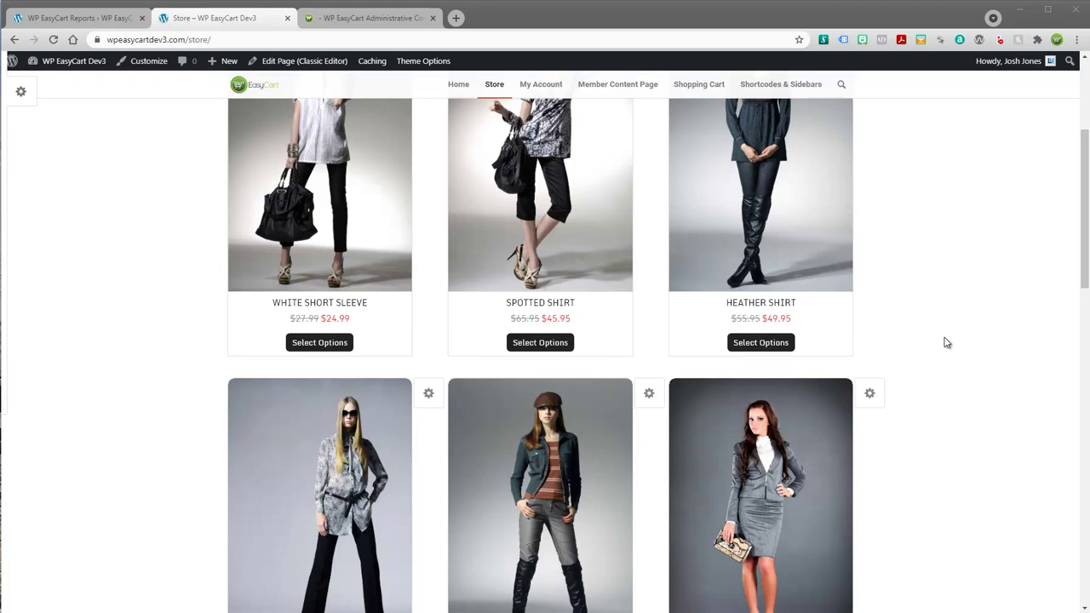
{"action": "scroll", "coordinate": [947, 341], "scroll_direction": "down", "scroll_amount": 1}
{"action": "scroll", "coordinate": [976, 306], "scroll_direction": "up", "scroll_amount": 4}
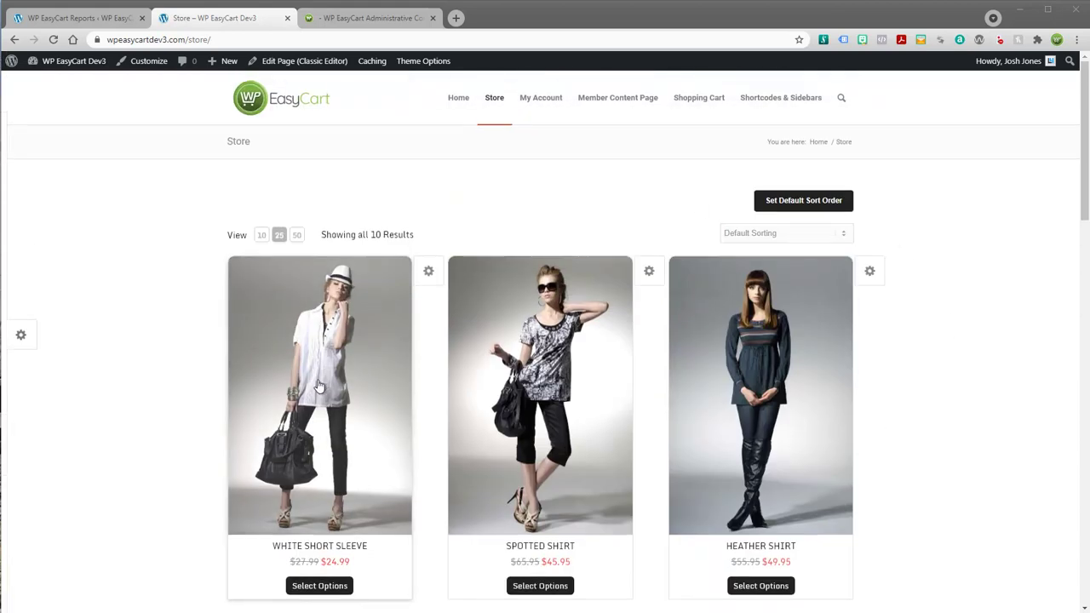
{"action": "left_click", "coordinate": [101, 21]}
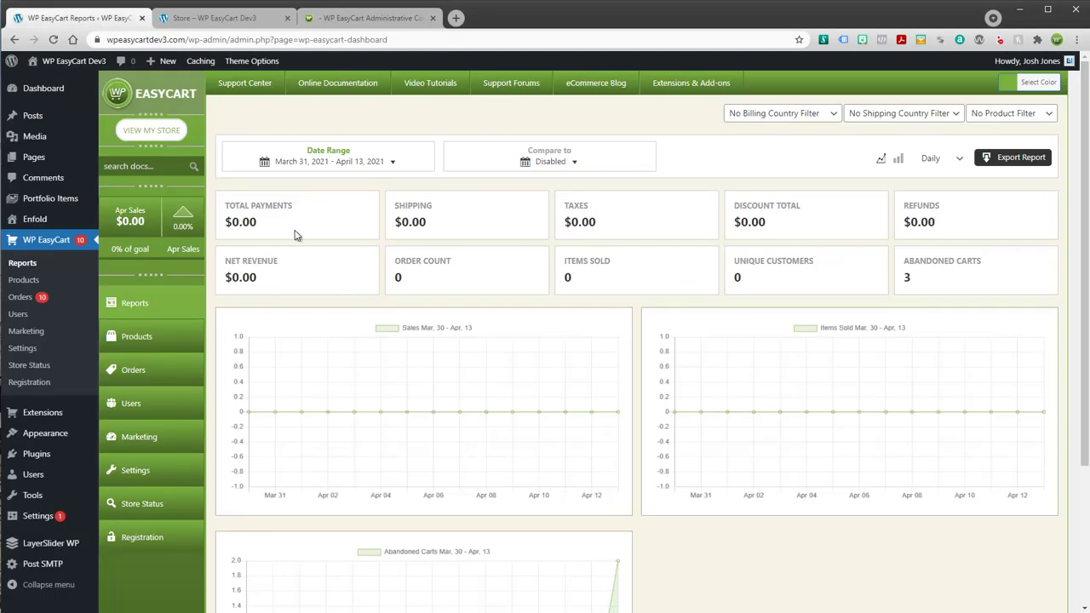
{"action": "left_click", "coordinate": [252, 19]}
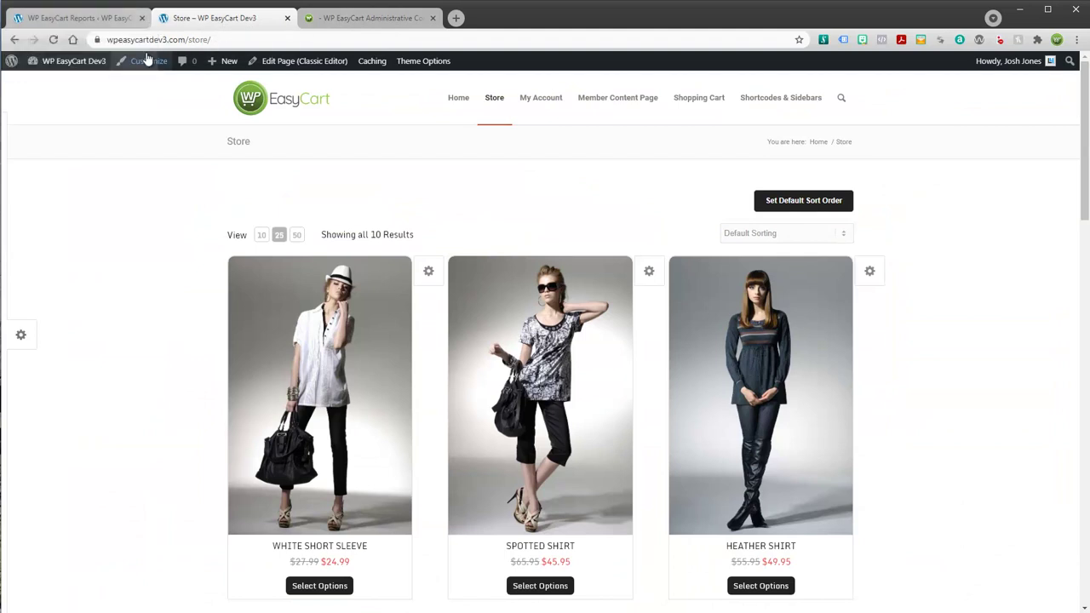
{"action": "left_click", "coordinate": [696, 102]}
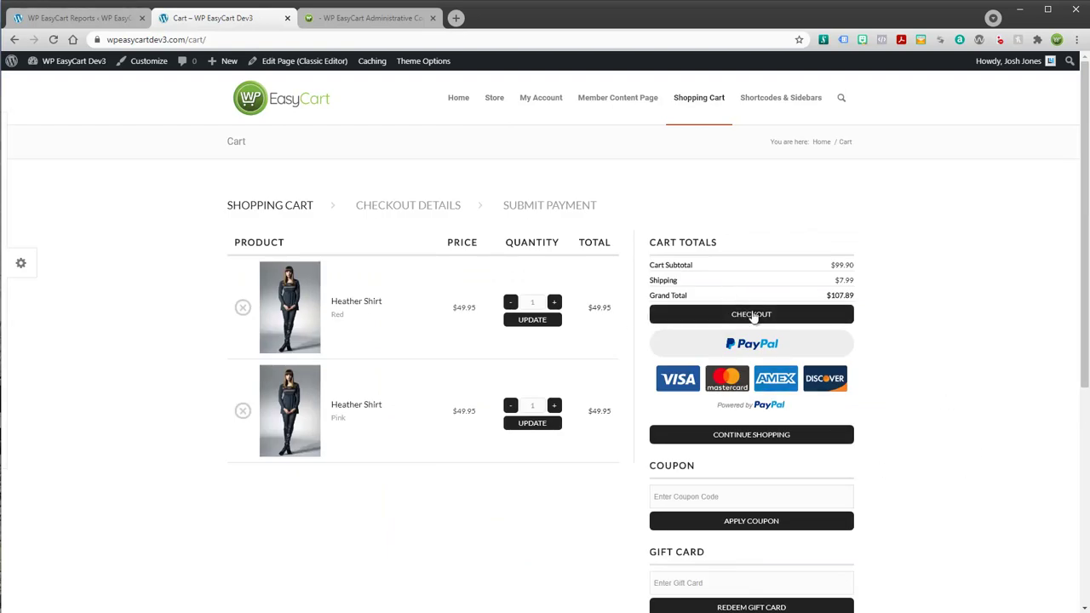
Step: Check out the $107.89 cart and continue past the pre-filled billing details to payment
{"action": "left_click", "coordinate": [746, 318]}
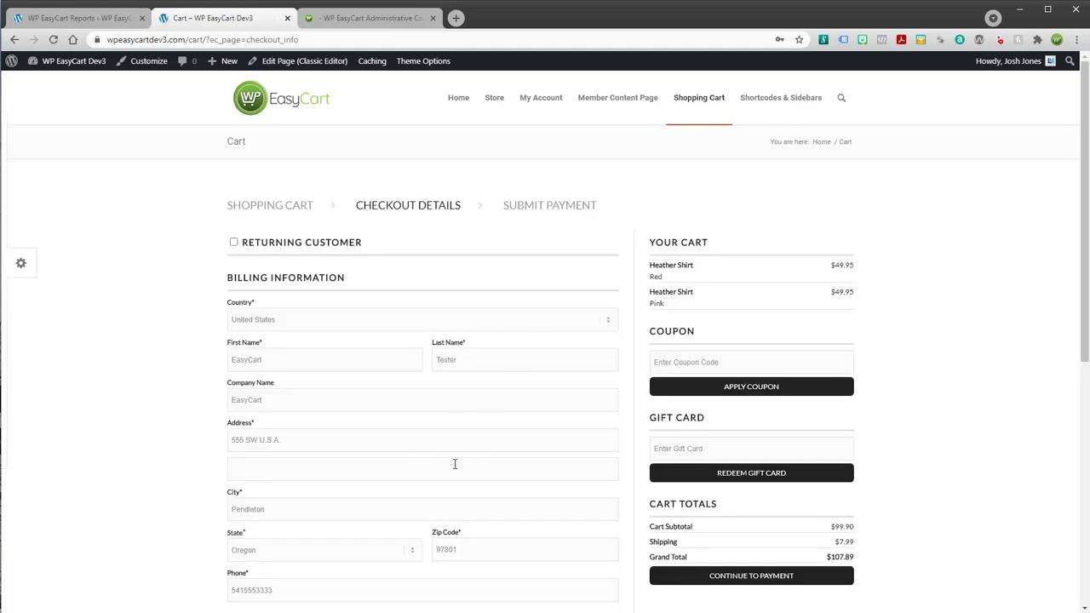
{"action": "scroll", "coordinate": [477, 185], "scroll_direction": "down", "scroll_amount": 4}
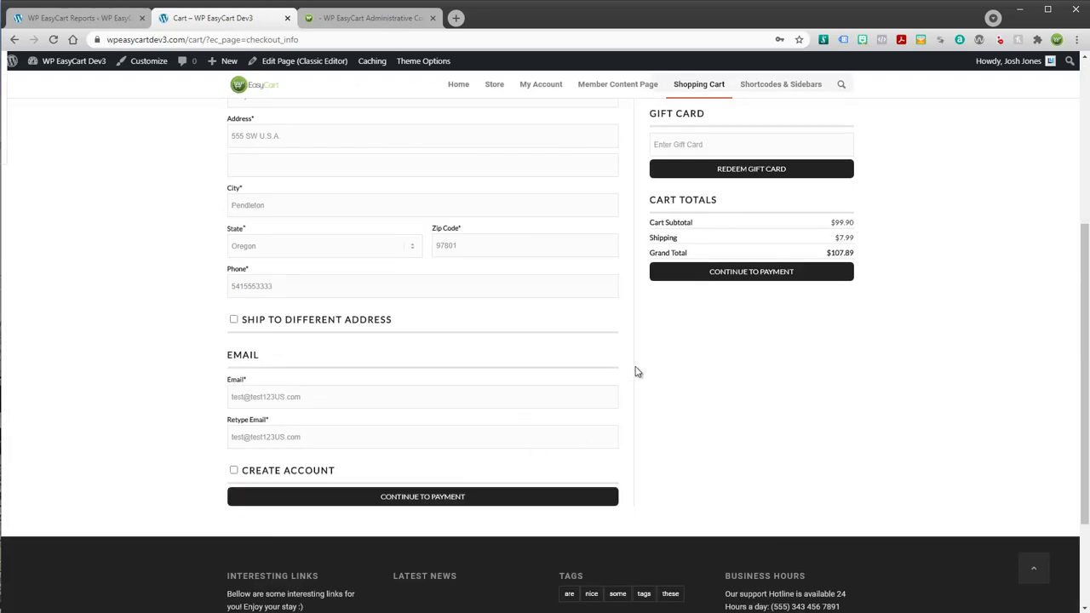
{"action": "left_click", "coordinate": [417, 506]}
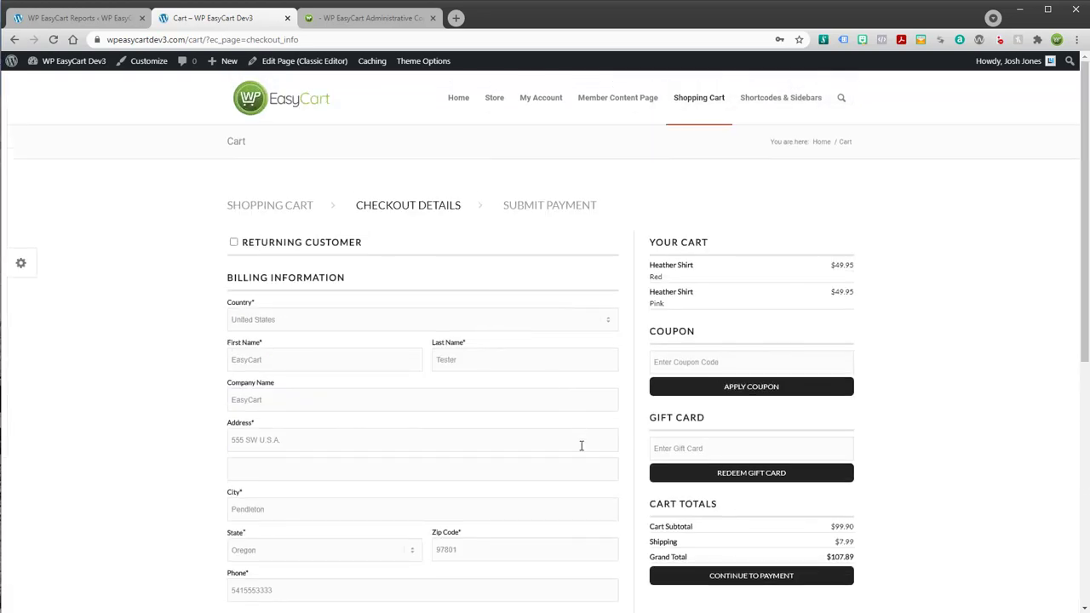
{"action": "left_click", "coordinate": [734, 581]}
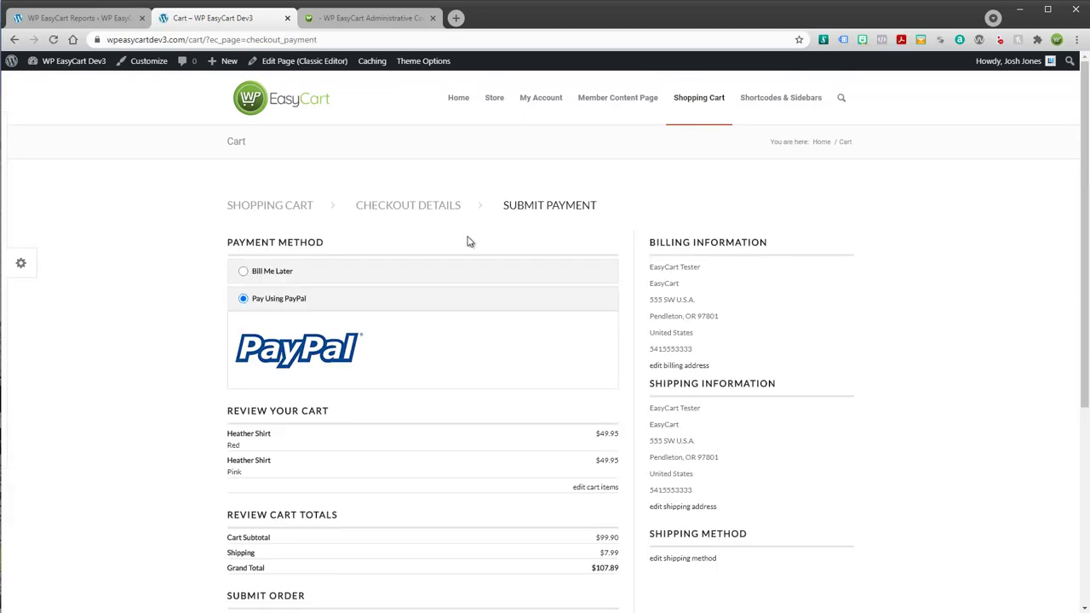
{"action": "left_click", "coordinate": [244, 271]}
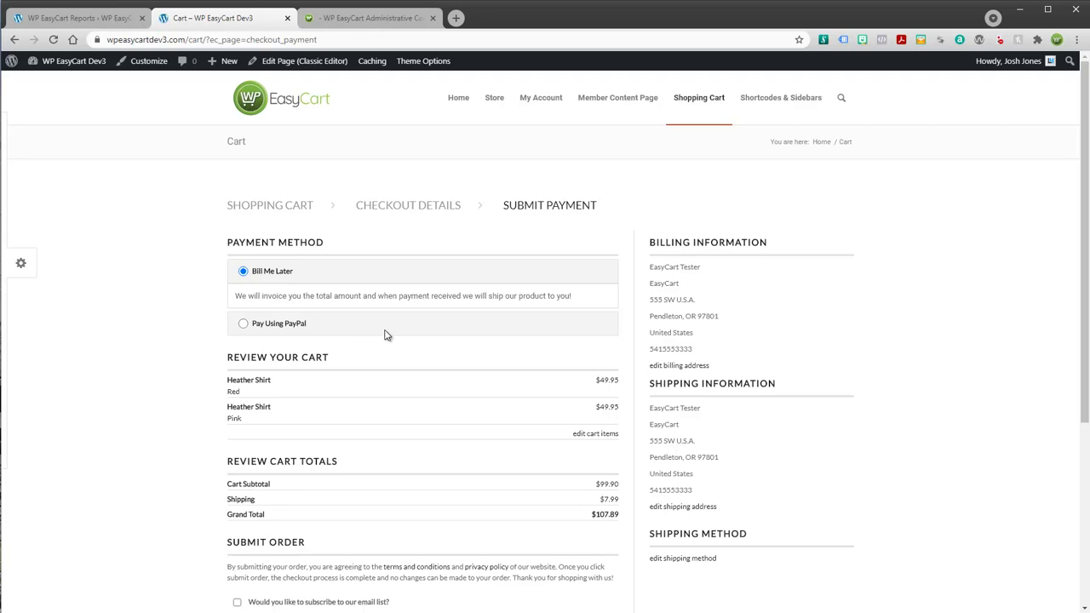
{"action": "scroll", "coordinate": [387, 333], "scroll_direction": "down", "scroll_amount": 2}
{"action": "scroll", "coordinate": [385, 334], "scroll_direction": "up", "scroll_amount": 2}
{"action": "left_click", "coordinate": [249, 331]}
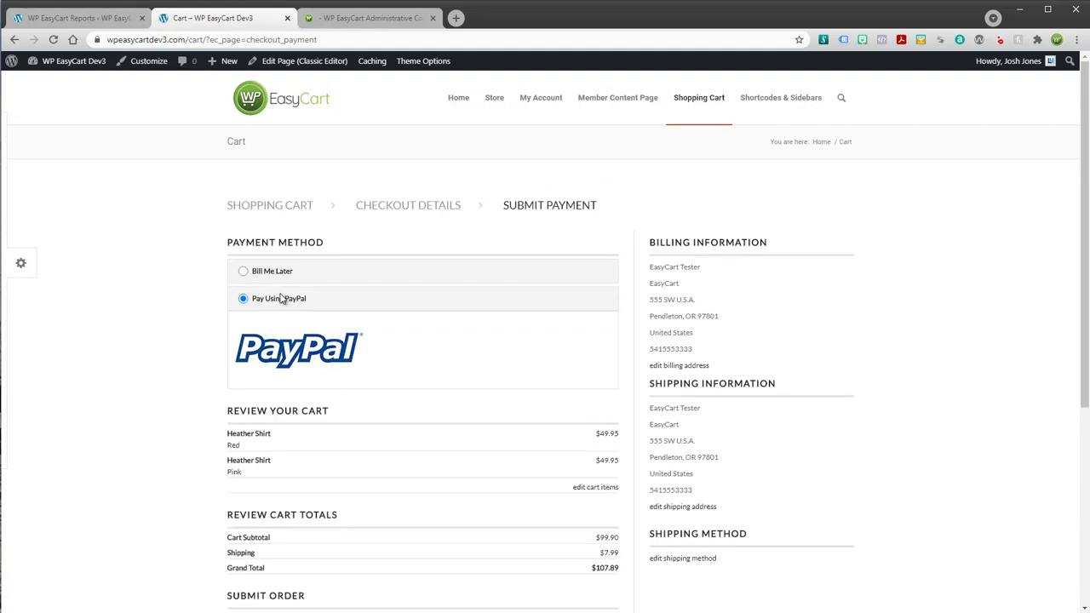
{"action": "scroll", "coordinate": [375, 372], "scroll_direction": "down", "scroll_amount": 2}
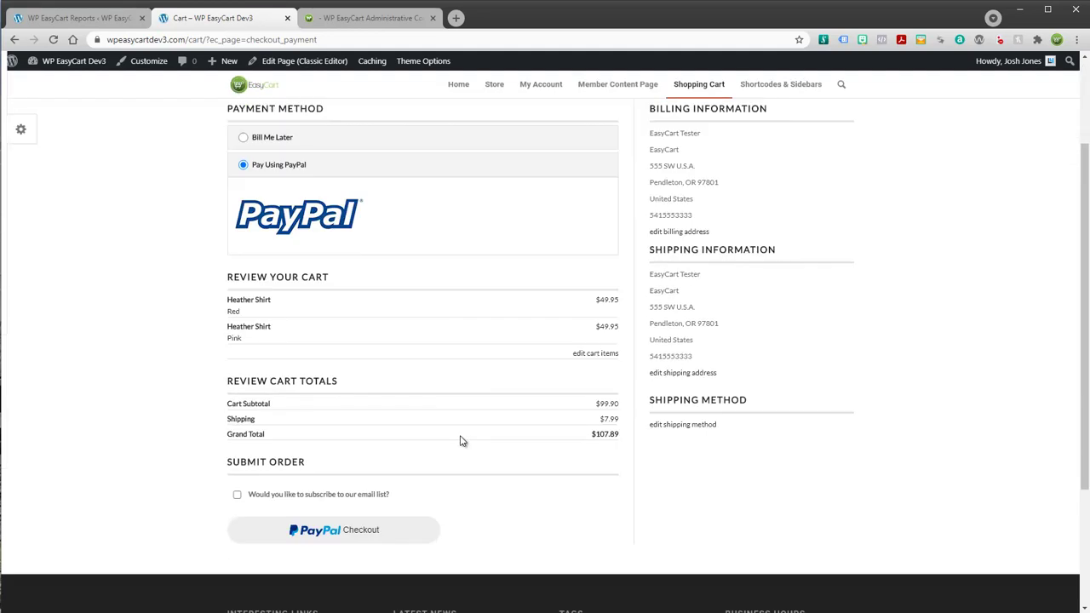
{"action": "left_click", "coordinate": [343, 549]}
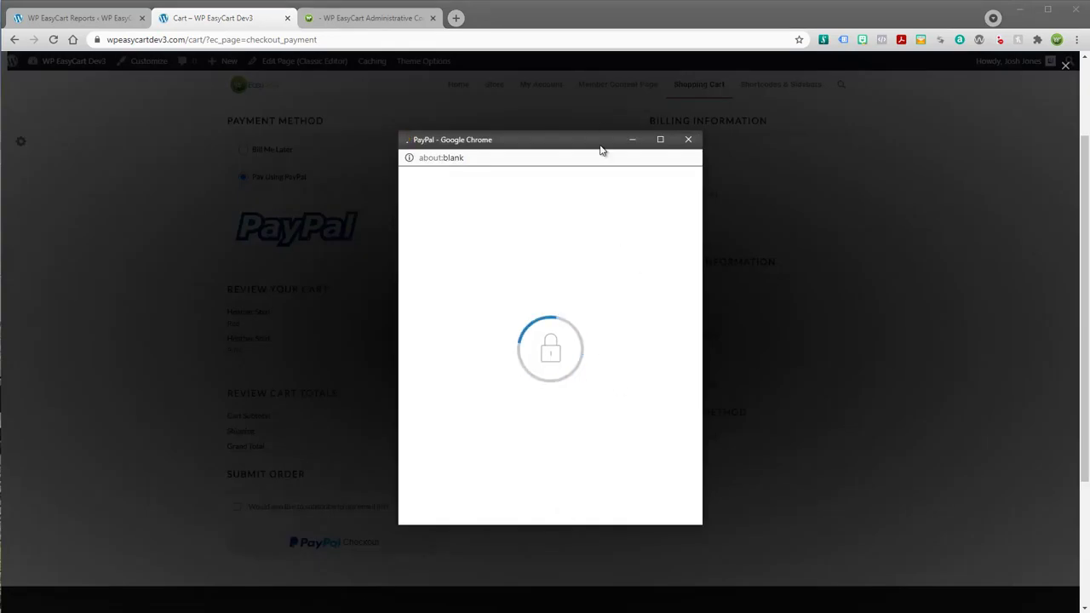
{"action": "left_click", "coordinate": [689, 139]}
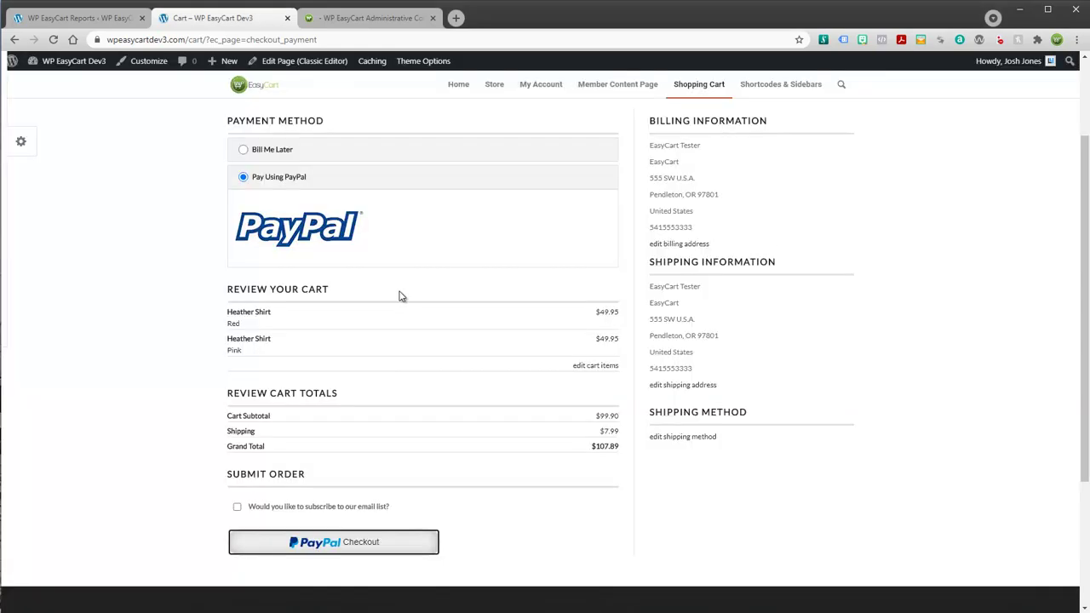
{"action": "scroll", "coordinate": [319, 394], "scroll_direction": "up", "scroll_amount": 2}
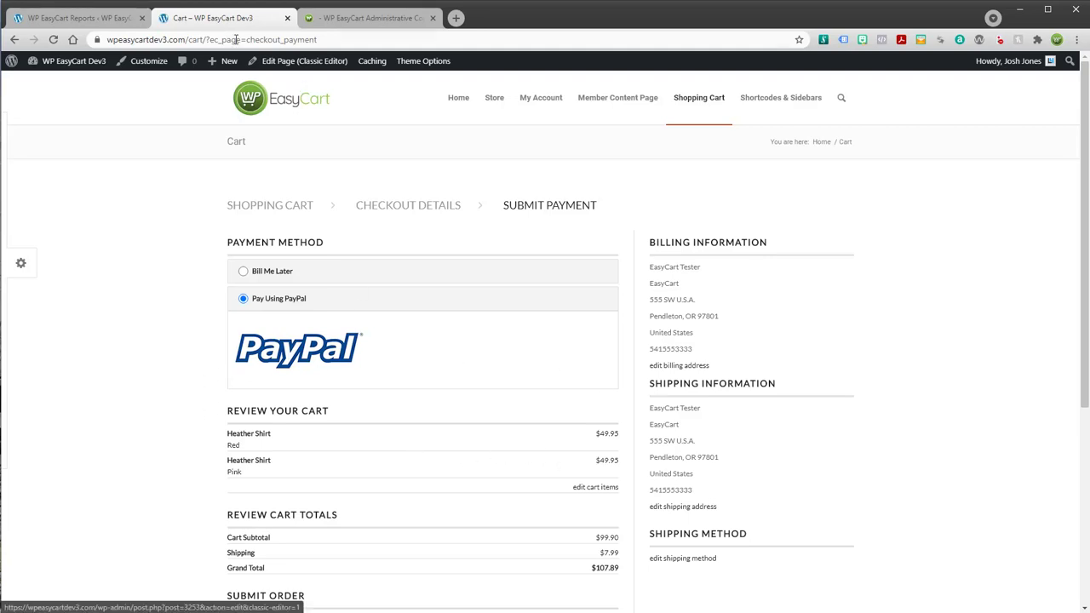
Step: Open the EasyCart Payment settings under Financial Settings in the admin
{"action": "left_click", "coordinate": [100, 18]}
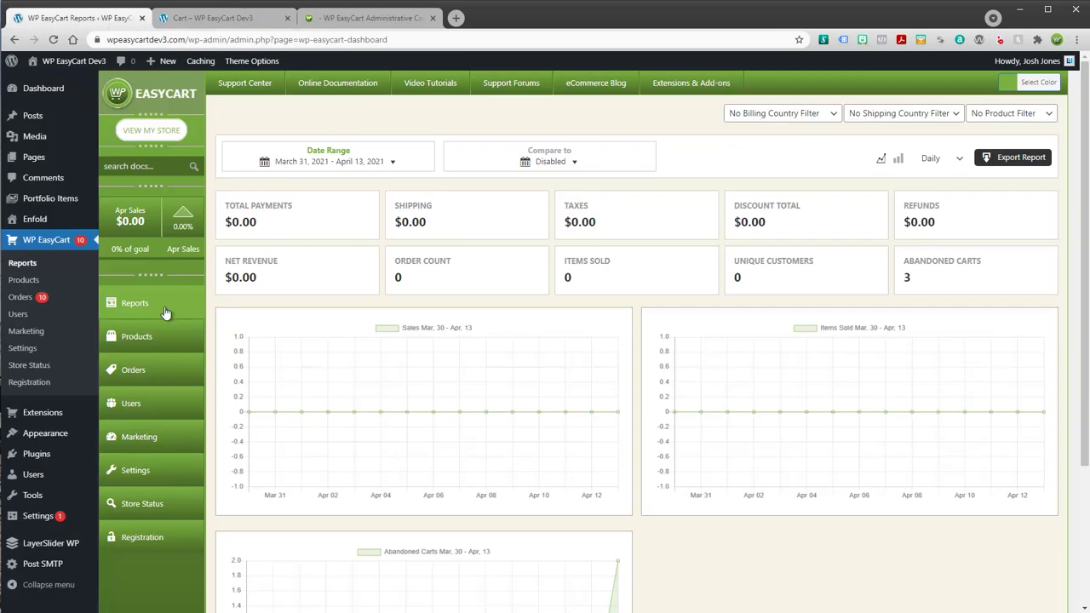
{"action": "left_click", "coordinate": [137, 473]}
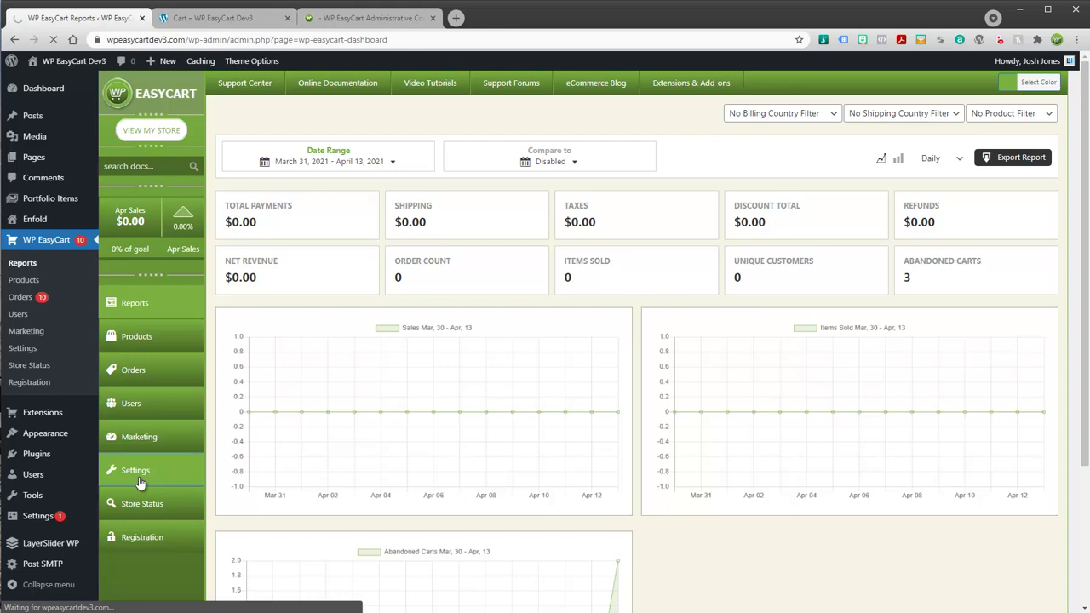
{"action": "scroll", "coordinate": [137, 477], "scroll_direction": "down", "scroll_amount": 2}
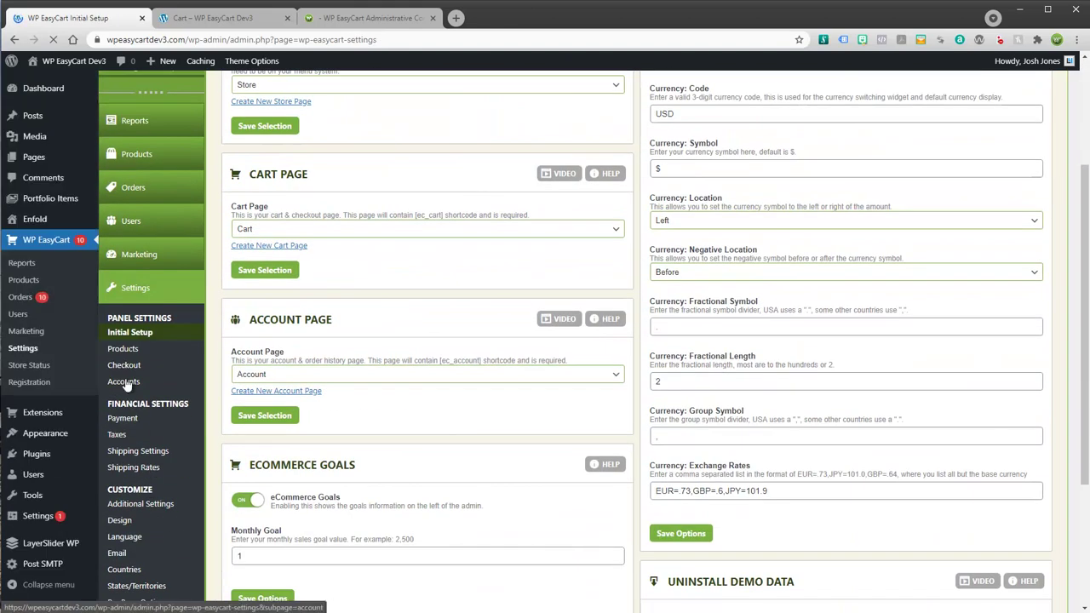
{"action": "left_click", "coordinate": [123, 419]}
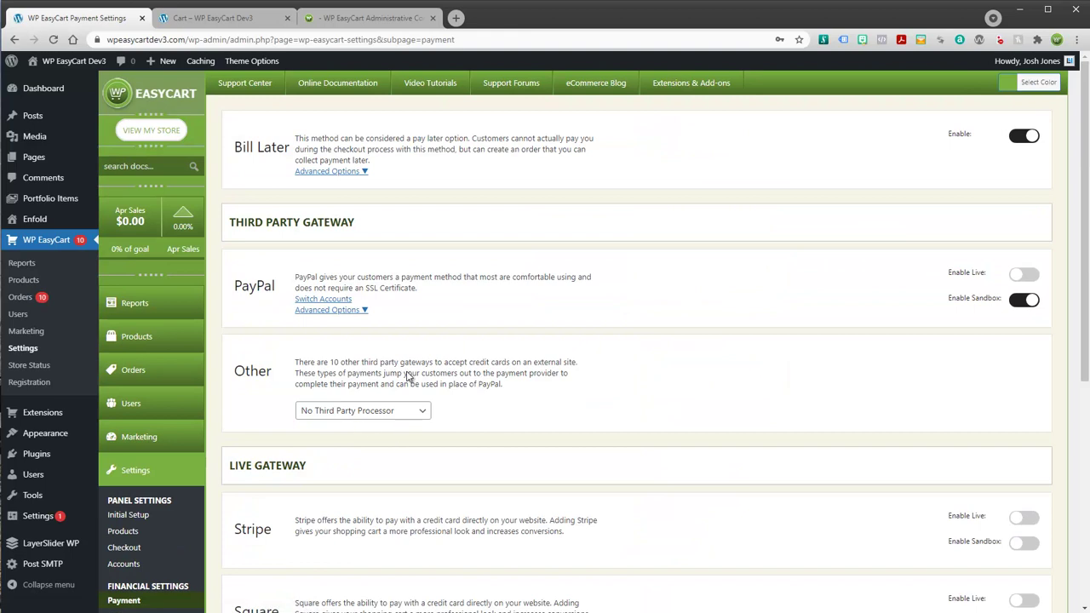
{"action": "scroll", "coordinate": [547, 361], "scroll_direction": "down", "scroll_amount": 2}
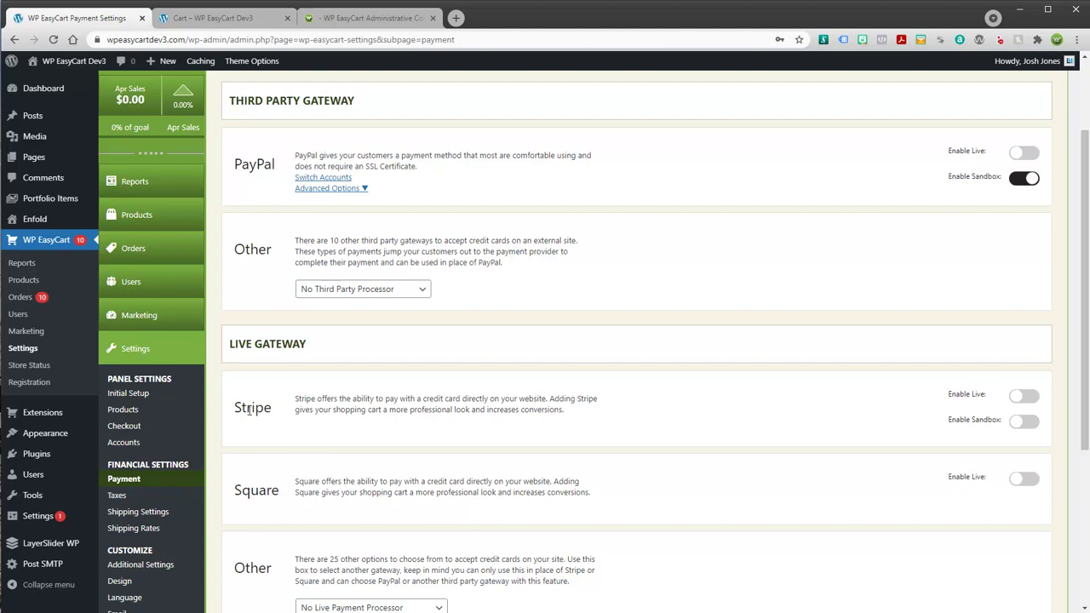
Step: Review the Stripe and Square options in the Live Gateway section
{"action": "left_click_drag", "start_coordinate": [279, 417], "coordinate": [235, 419]}
{"action": "left_click_drag", "start_coordinate": [283, 496], "coordinate": [234, 494]}
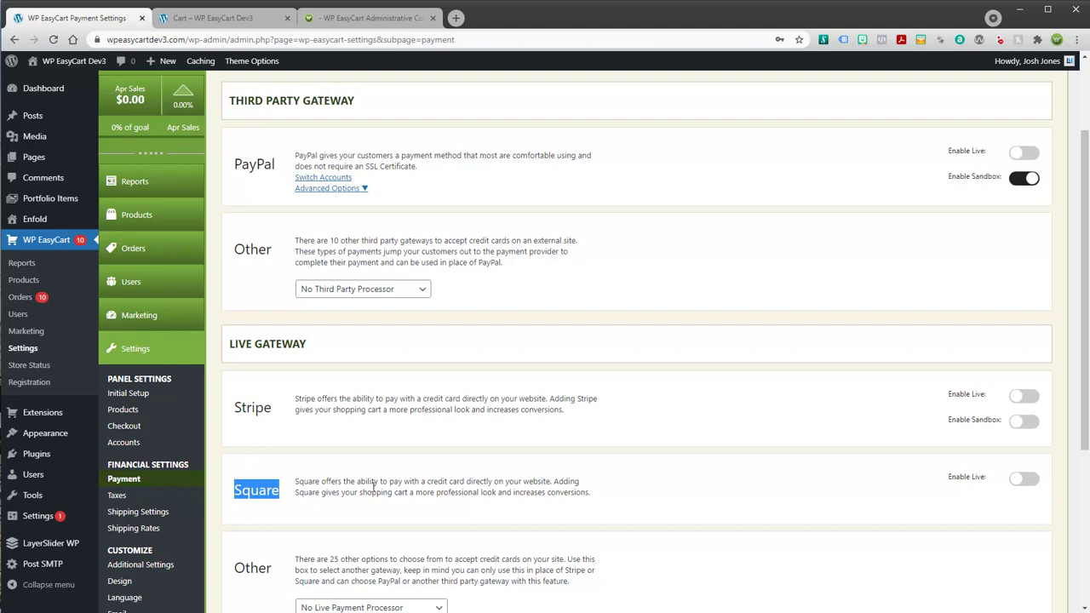
{"action": "scroll", "coordinate": [488, 495], "scroll_direction": "down", "scroll_amount": 1}
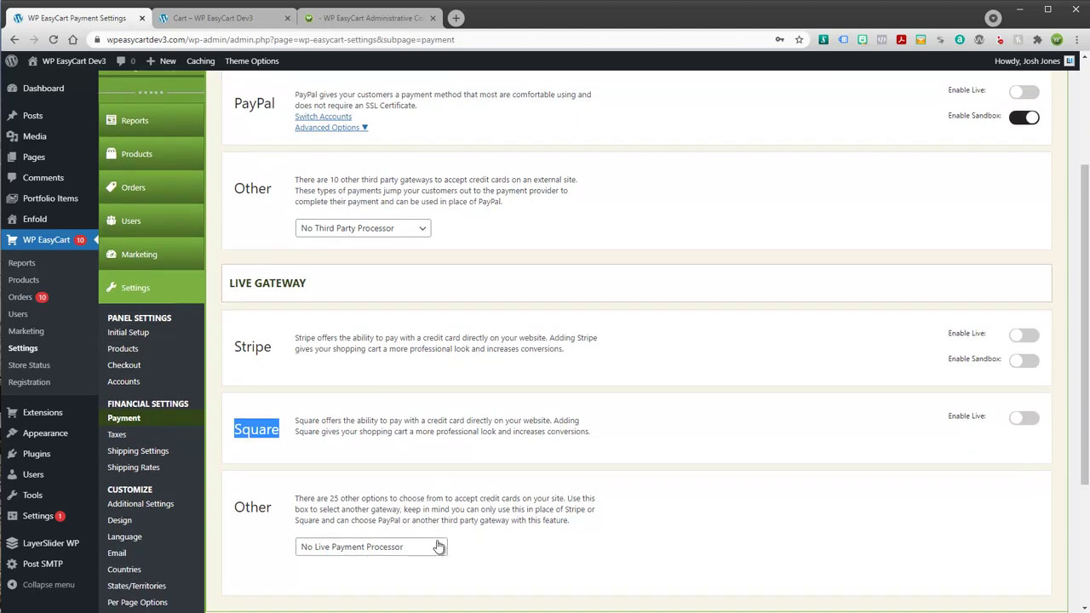
{"action": "scroll", "coordinate": [443, 552], "scroll_direction": "down", "scroll_amount": 2}
{"action": "left_click", "coordinate": [440, 426]}
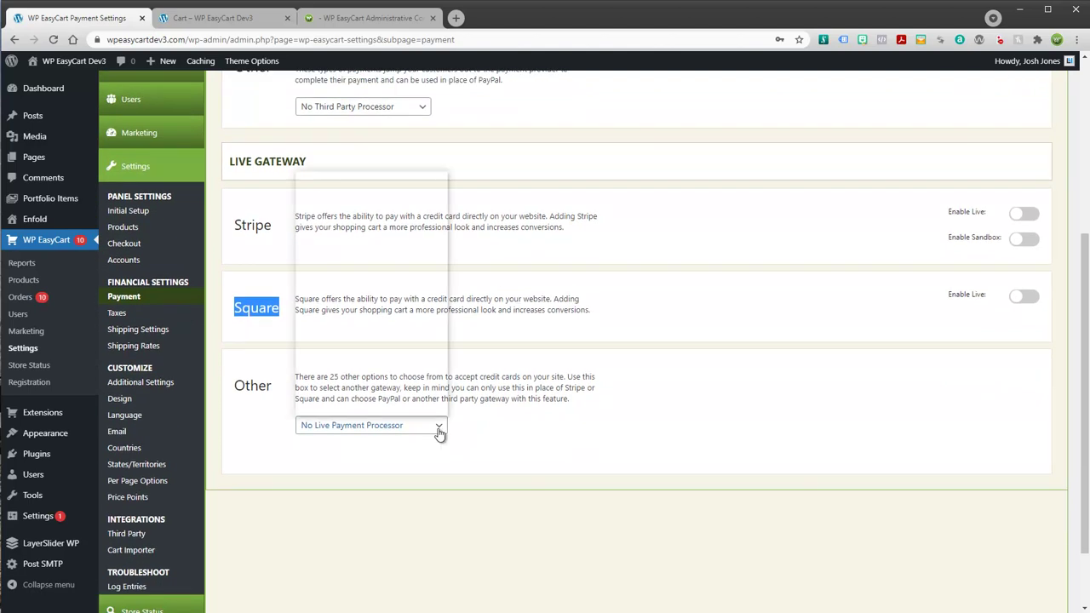
{"action": "scroll", "coordinate": [449, 375], "scroll_direction": "down", "scroll_amount": 2}
{"action": "scroll", "coordinate": [447, 290], "scroll_direction": "up", "scroll_amount": 3}
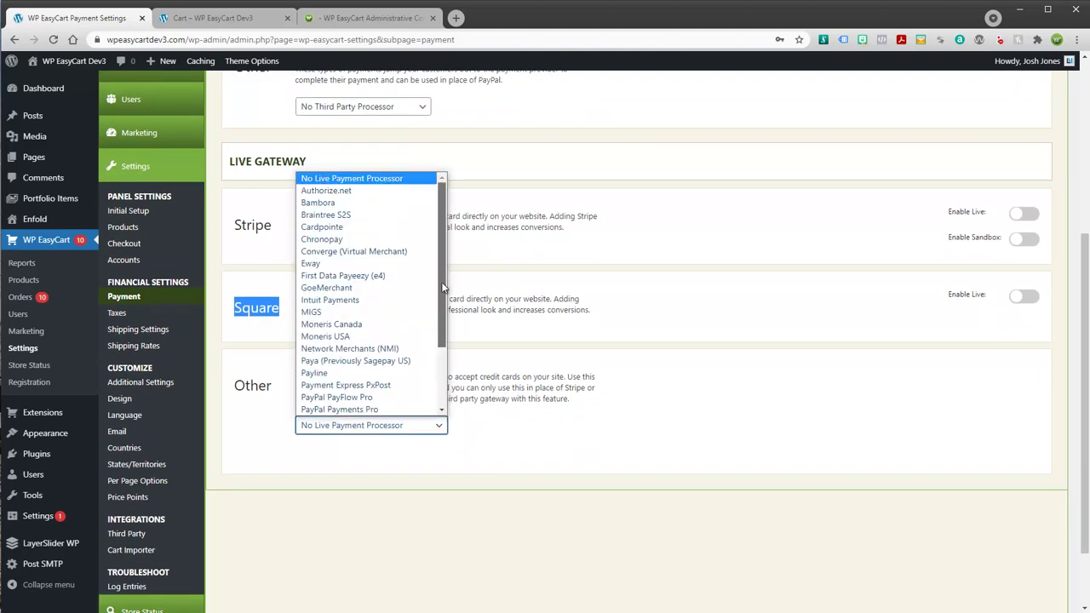
{"action": "left_click", "coordinate": [558, 394]}
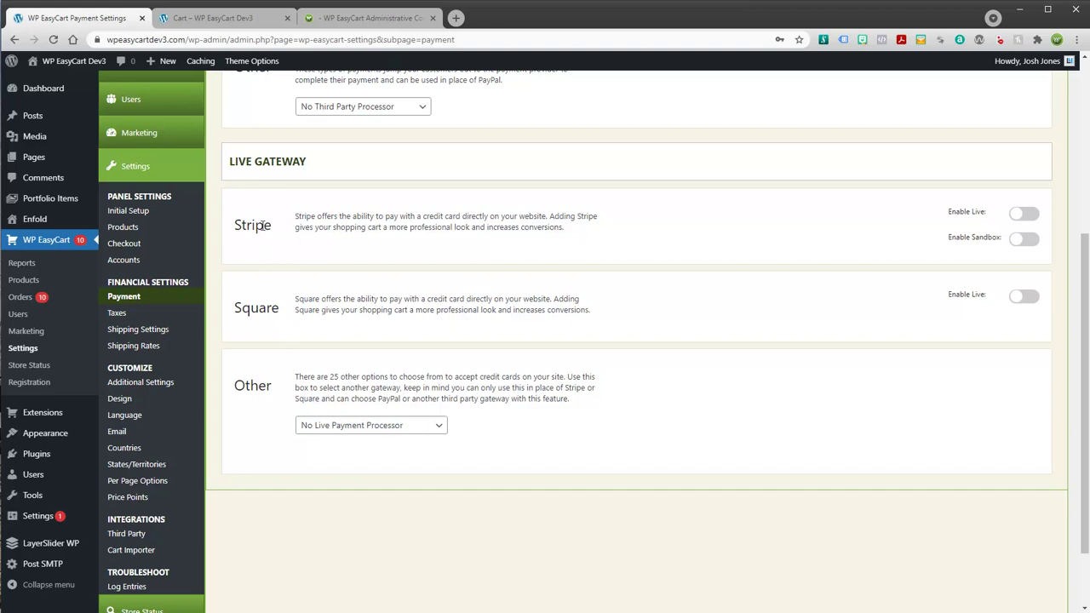
{"action": "scroll", "coordinate": [652, 287], "scroll_direction": "up", "scroll_amount": 3}
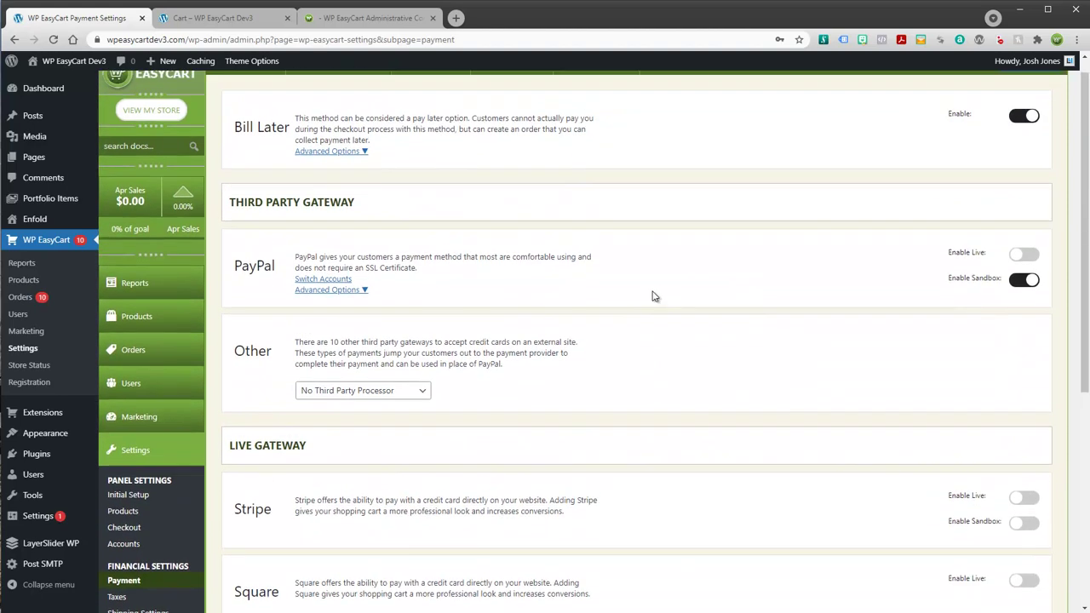
{"action": "scroll", "coordinate": [652, 296], "scroll_direction": "up", "scroll_amount": 1}
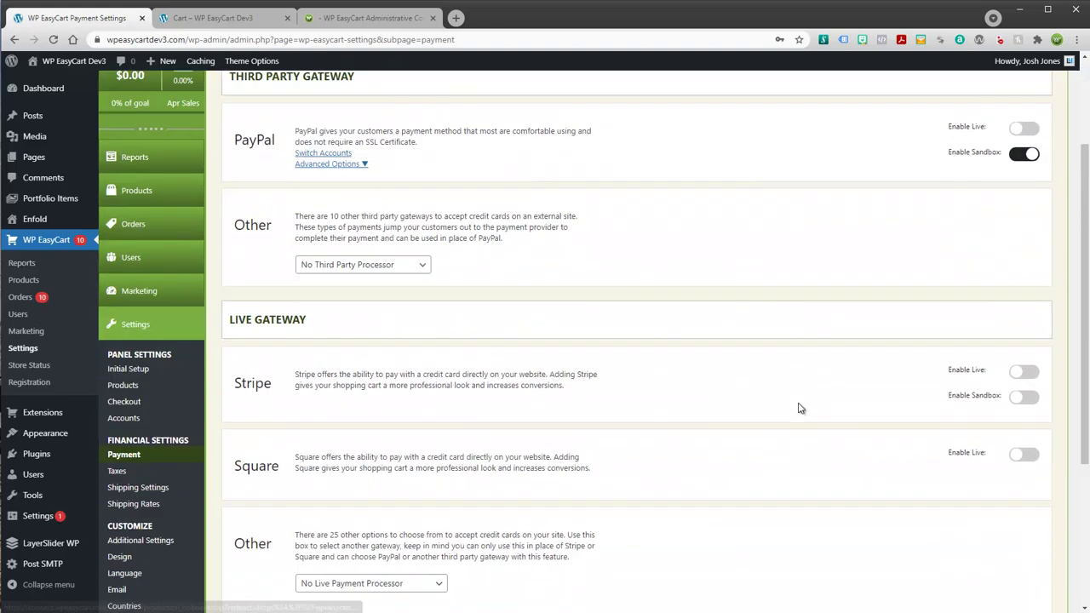
{"action": "scroll", "coordinate": [799, 408], "scroll_direction": "down", "scroll_amount": 1}
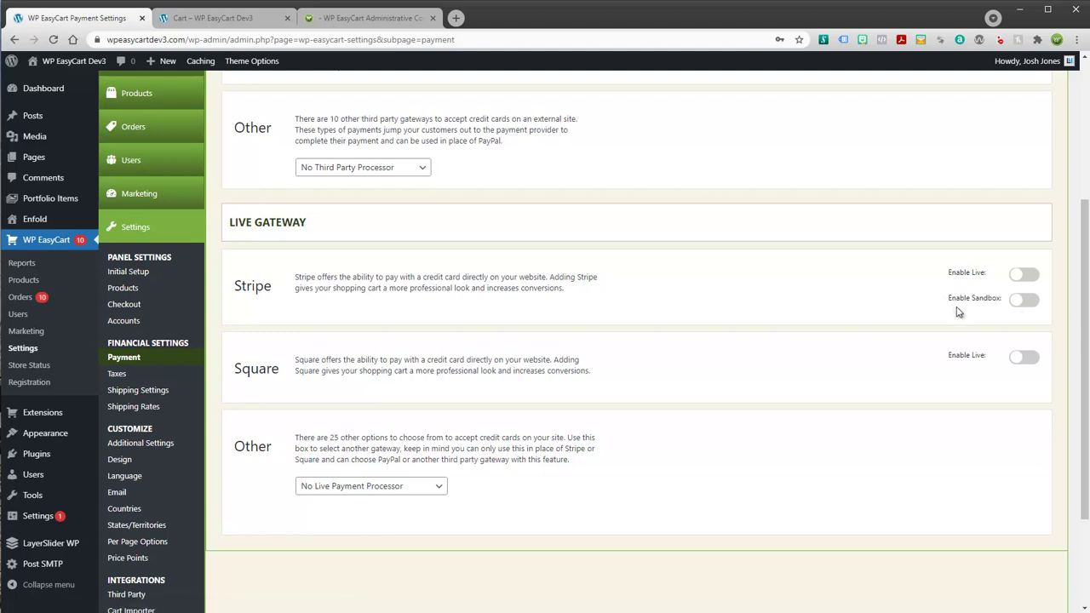
Step: Enable Stripe sandbox and select the EasyCart Test Account in Stripe Connect
{"action": "left_click", "coordinate": [1018, 310]}
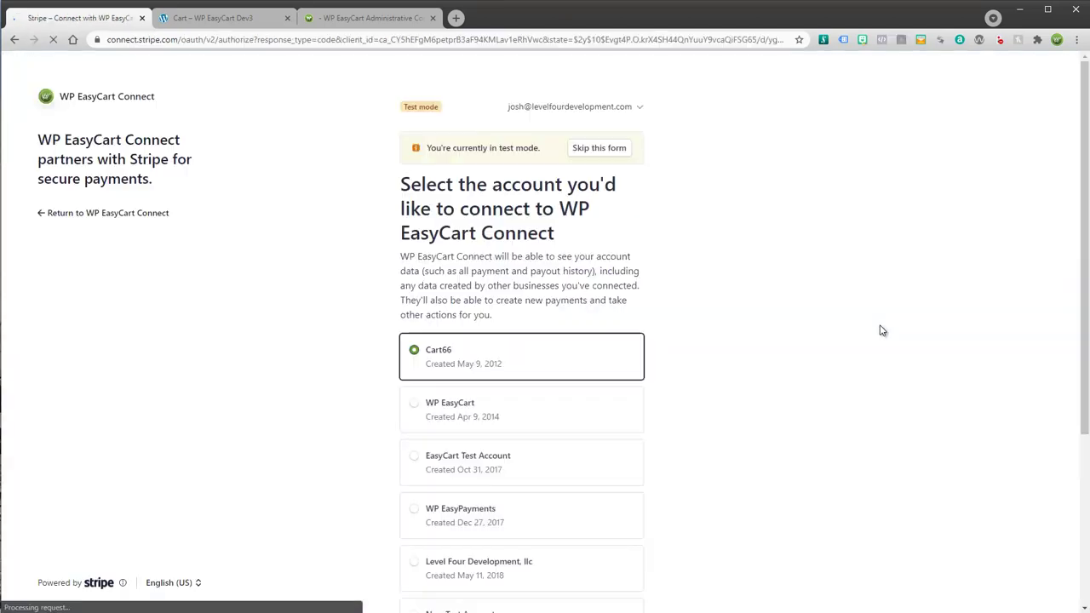
{"action": "scroll", "coordinate": [771, 278], "scroll_direction": "down", "scroll_amount": 1}
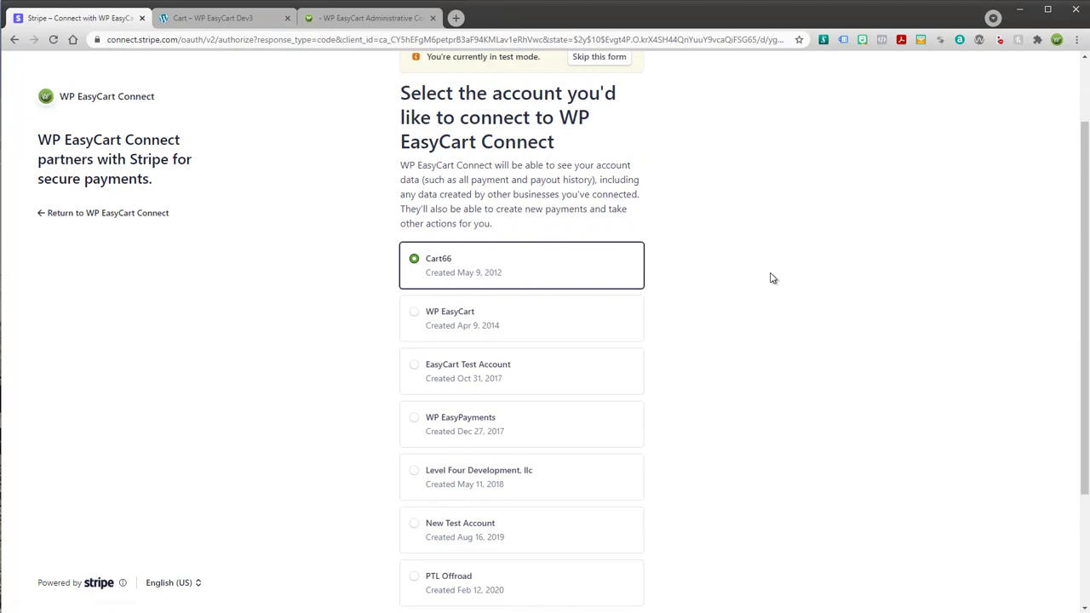
{"action": "scroll", "coordinate": [771, 278], "scroll_direction": "up", "scroll_amount": 1}
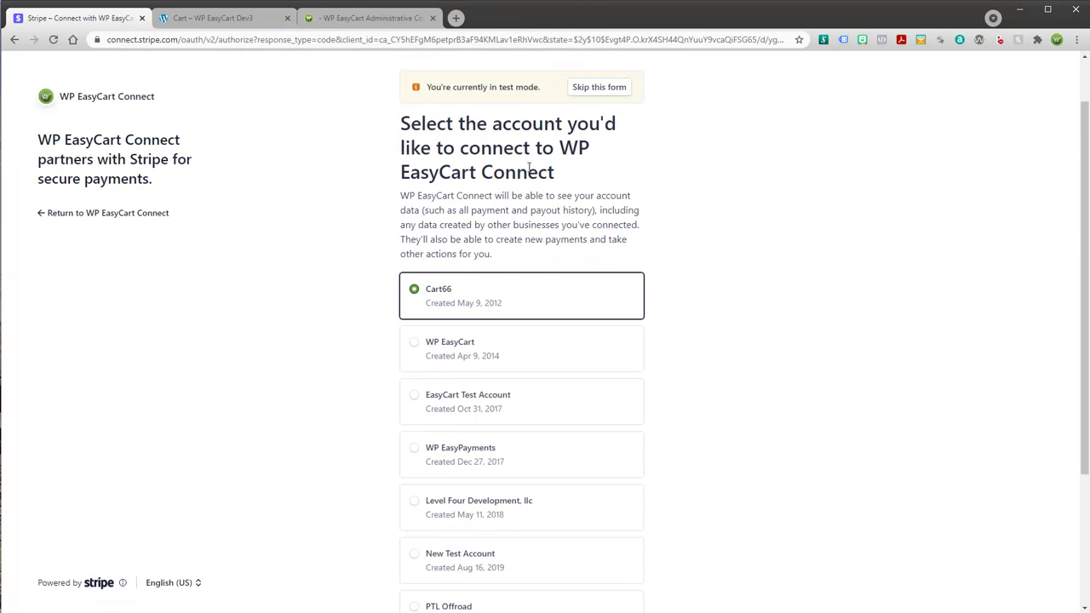
{"action": "scroll", "coordinate": [529, 168], "scroll_direction": "down", "scroll_amount": 1}
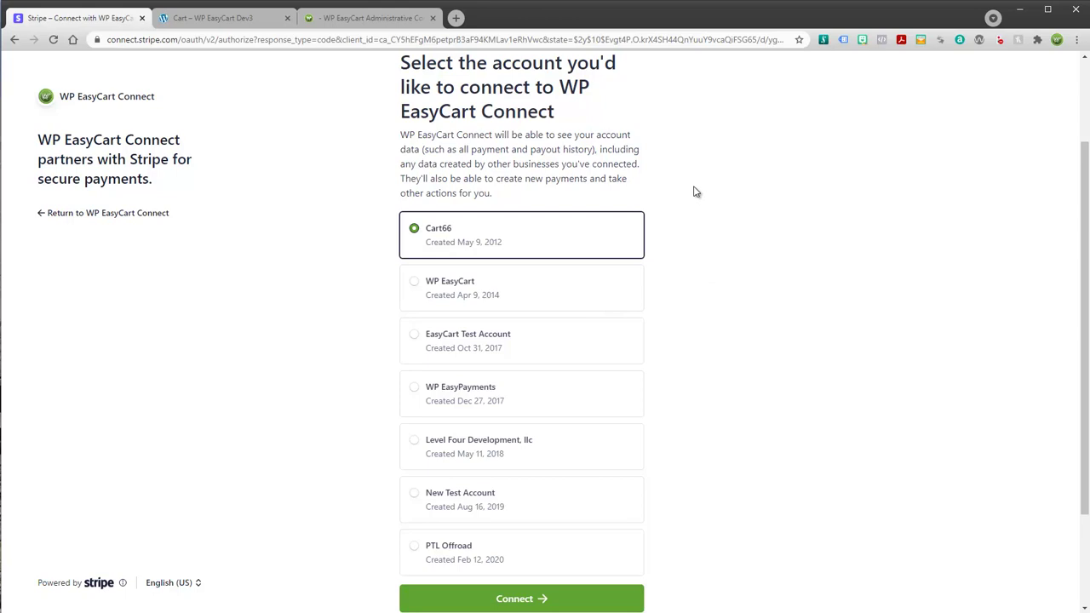
{"action": "scroll", "coordinate": [700, 204], "scroll_direction": "up", "scroll_amount": 1}
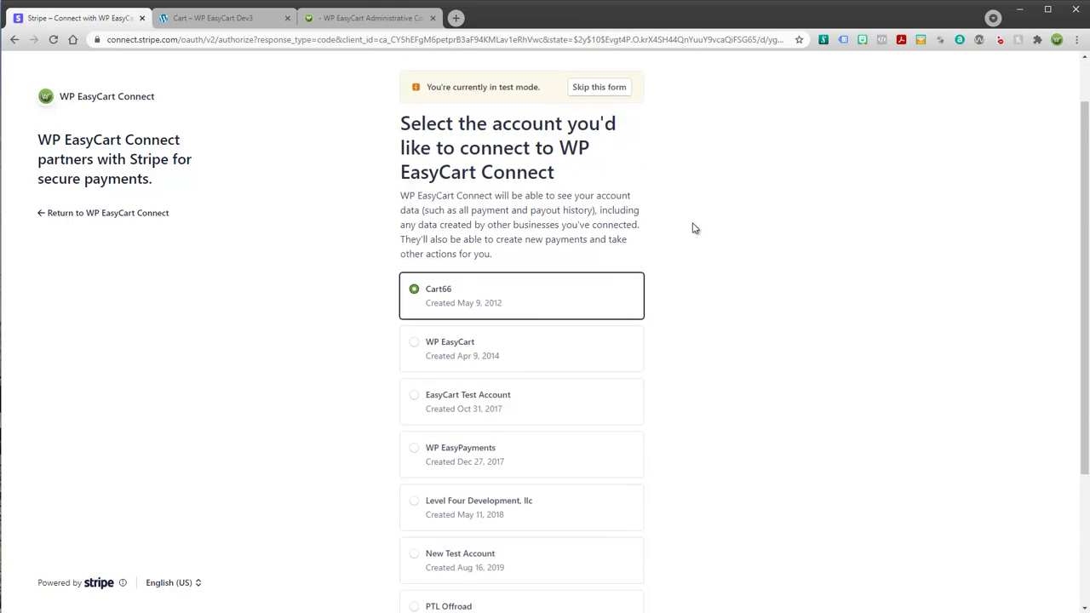
{"action": "scroll", "coordinate": [693, 229], "scroll_direction": "up", "scroll_amount": 1}
{"action": "scroll", "coordinate": [511, 124], "scroll_direction": "down", "scroll_amount": 1}
{"action": "scroll", "coordinate": [418, 253], "scroll_direction": "down", "scroll_amount": 2}
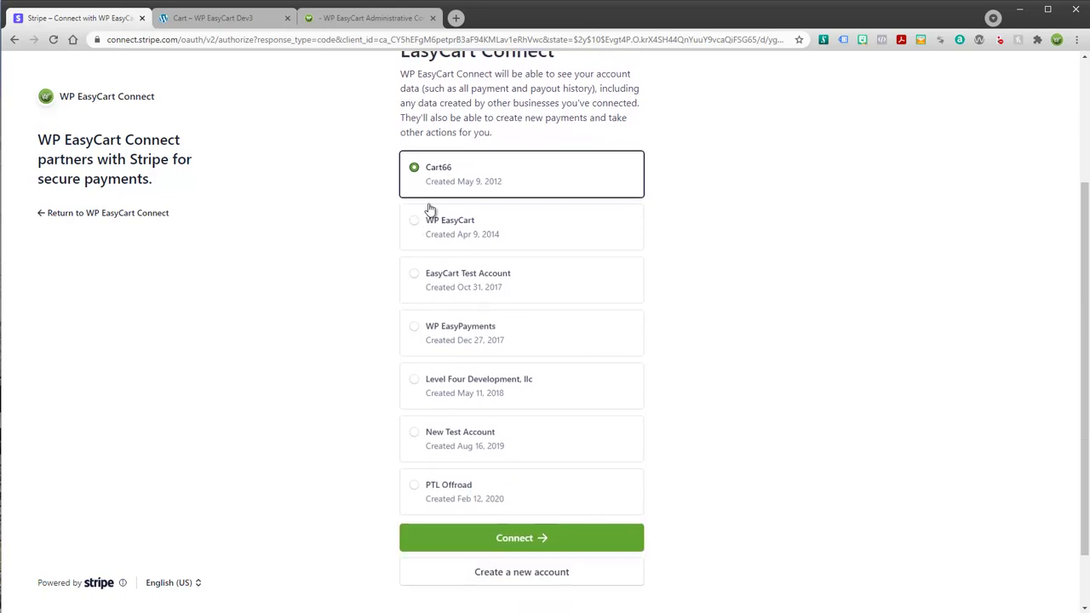
{"action": "left_click", "coordinate": [411, 280]}
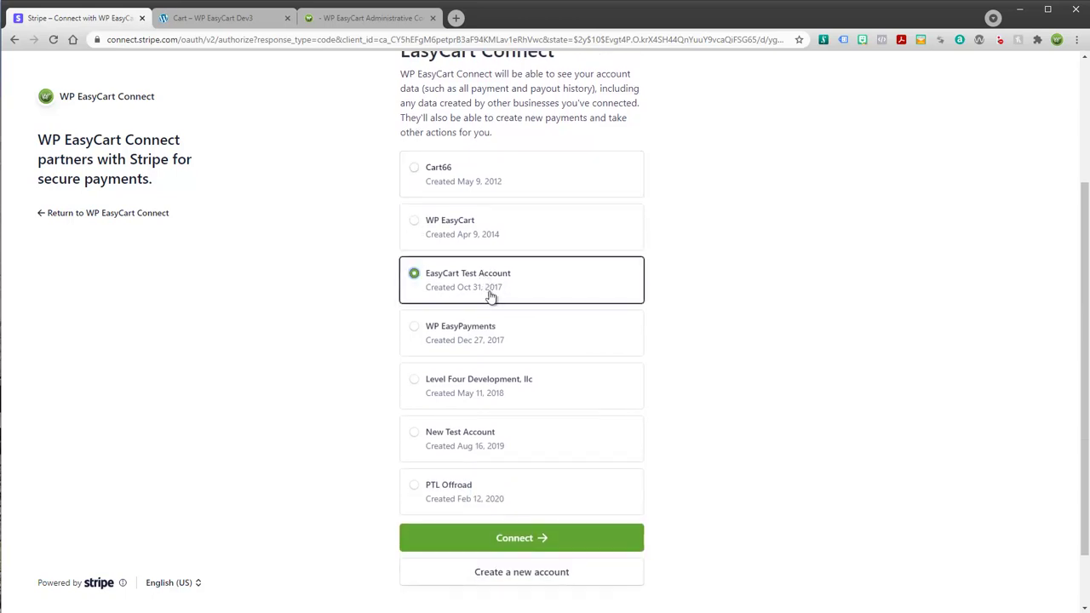
{"action": "scroll", "coordinate": [661, 443], "scroll_direction": "down", "scroll_amount": 1}
{"action": "scroll", "coordinate": [665, 434], "scroll_direction": "down", "scroll_amount": 1}
{"action": "scroll", "coordinate": [686, 409], "scroll_direction": "up", "scroll_amount": 4}
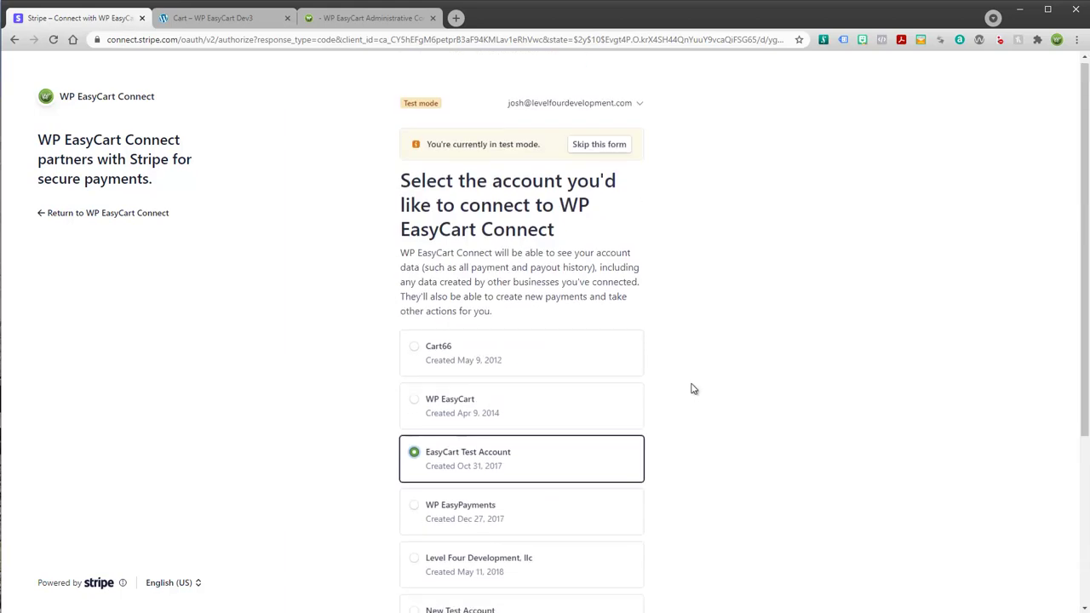
{"action": "scroll", "coordinate": [639, 409], "scroll_direction": "down", "scroll_amount": 4}
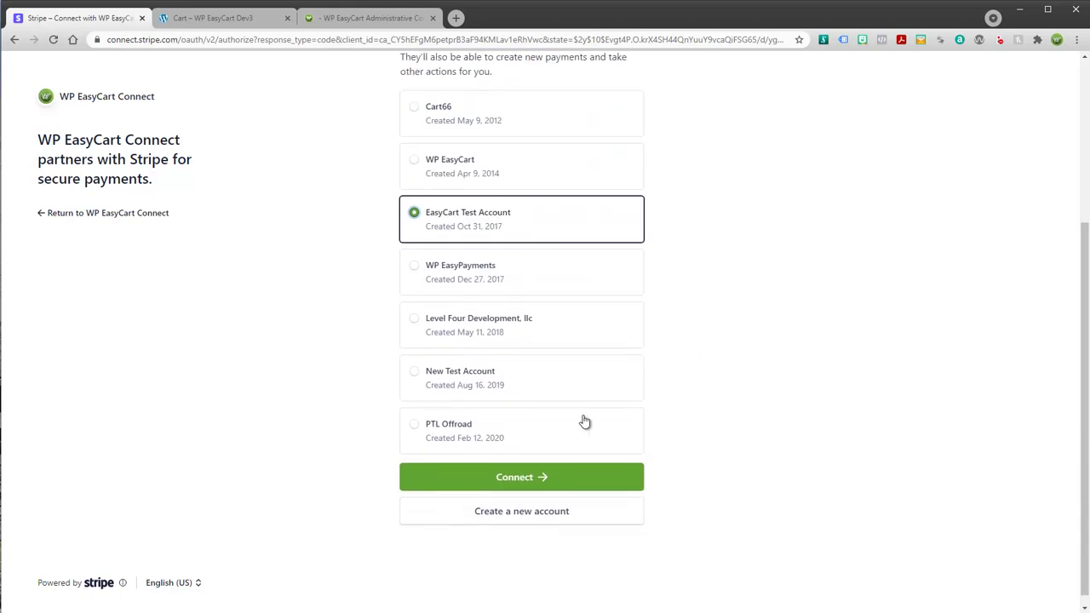
Step: Connect the test account, logging back in to Stripe with the saved password
{"action": "left_click", "coordinate": [509, 479]}
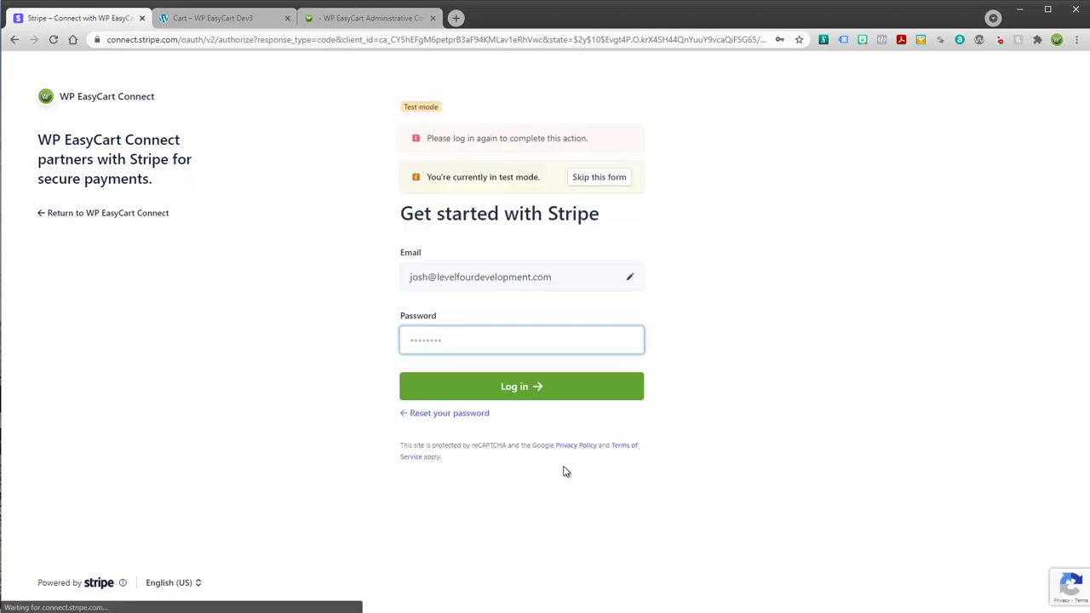
{"action": "left_click", "coordinate": [457, 338]}
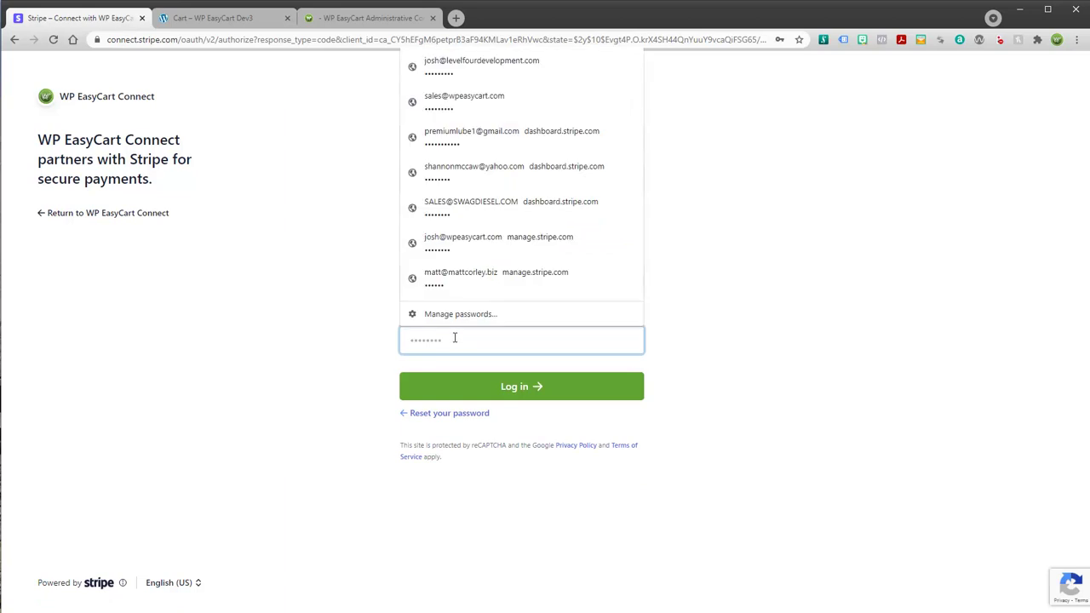
{"action": "left_click", "coordinate": [477, 68]}
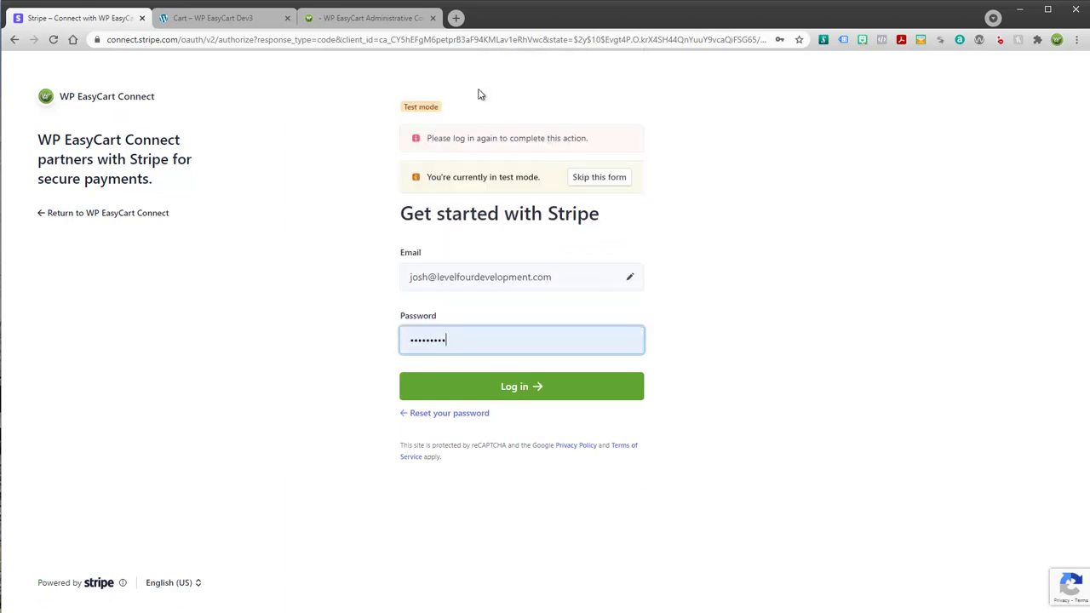
{"action": "left_click", "coordinate": [498, 392]}
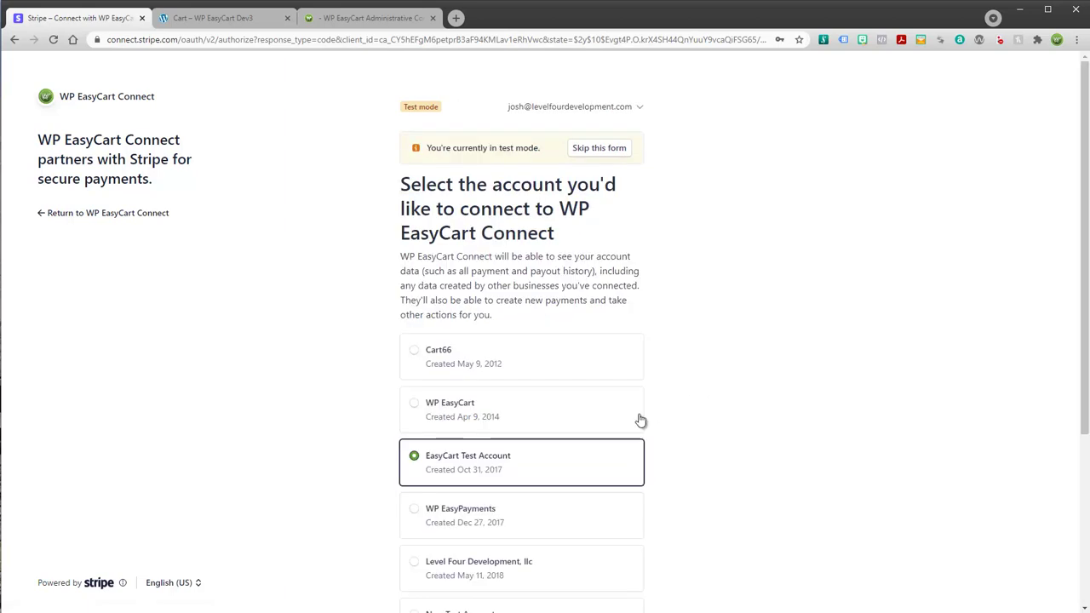
{"action": "scroll", "coordinate": [640, 420], "scroll_direction": "down", "scroll_amount": 3}
{"action": "left_click", "coordinate": [511, 477]}
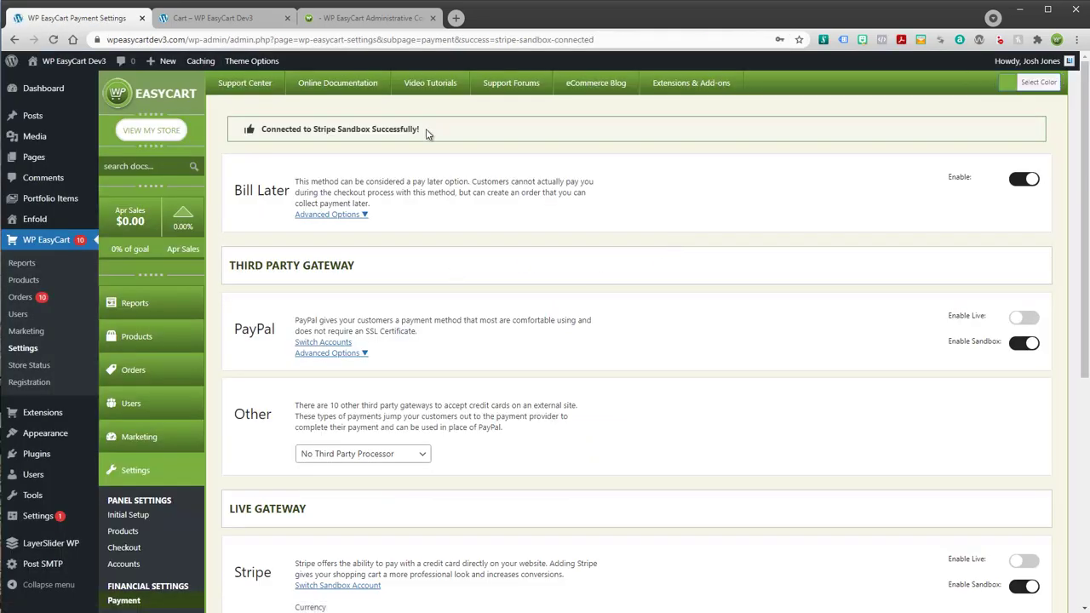
Step: Review the Stripe sandbox currency, business country and Apple/Google/Microsoft Pay settings, then return to checkout
{"action": "left_click_drag", "start_coordinate": [428, 132], "coordinate": [257, 136]}
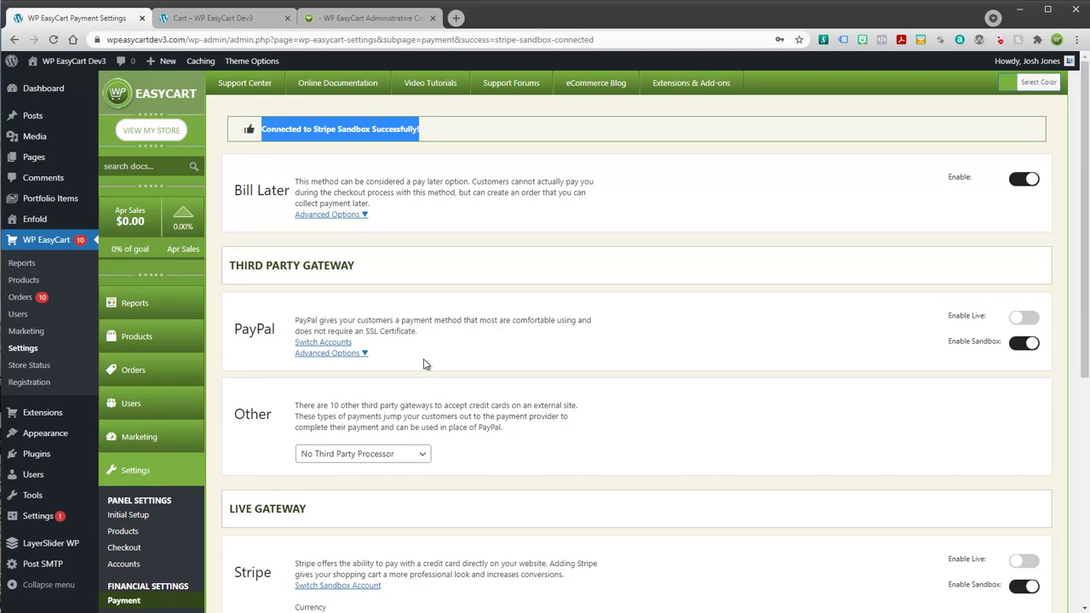
{"action": "scroll", "coordinate": [698, 418], "scroll_direction": "down", "scroll_amount": 2}
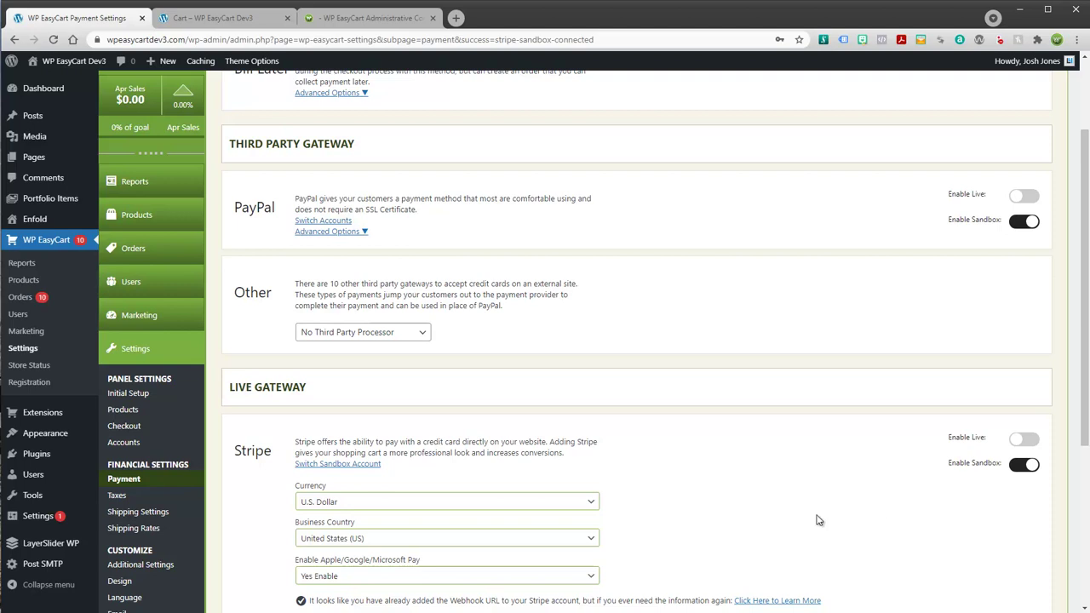
{"action": "scroll", "coordinate": [798, 488], "scroll_direction": "down", "scroll_amount": 1}
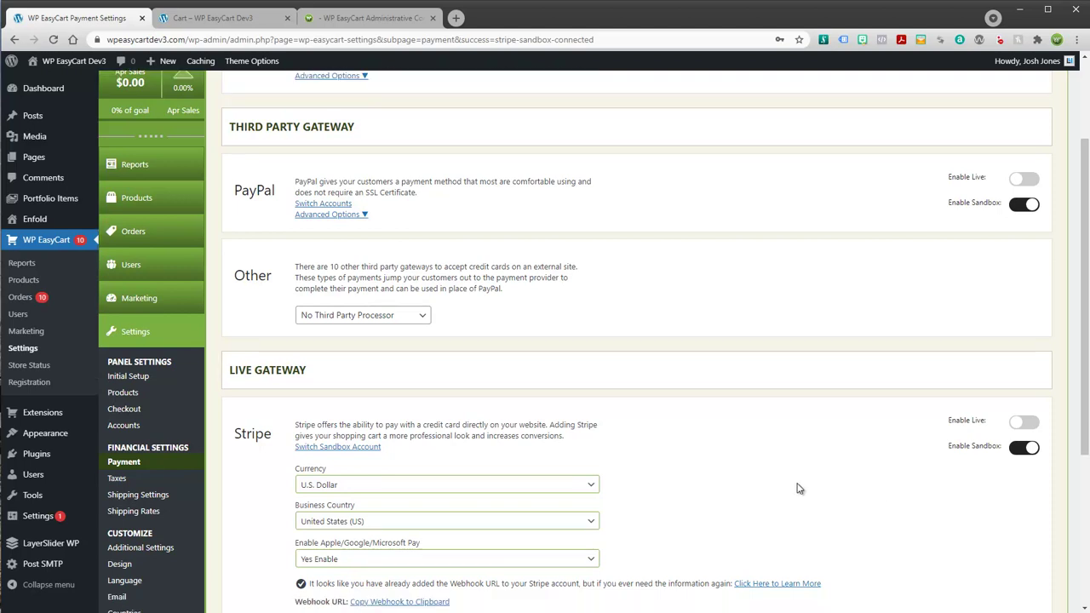
{"action": "scroll", "coordinate": [798, 489], "scroll_direction": "down", "scroll_amount": 1}
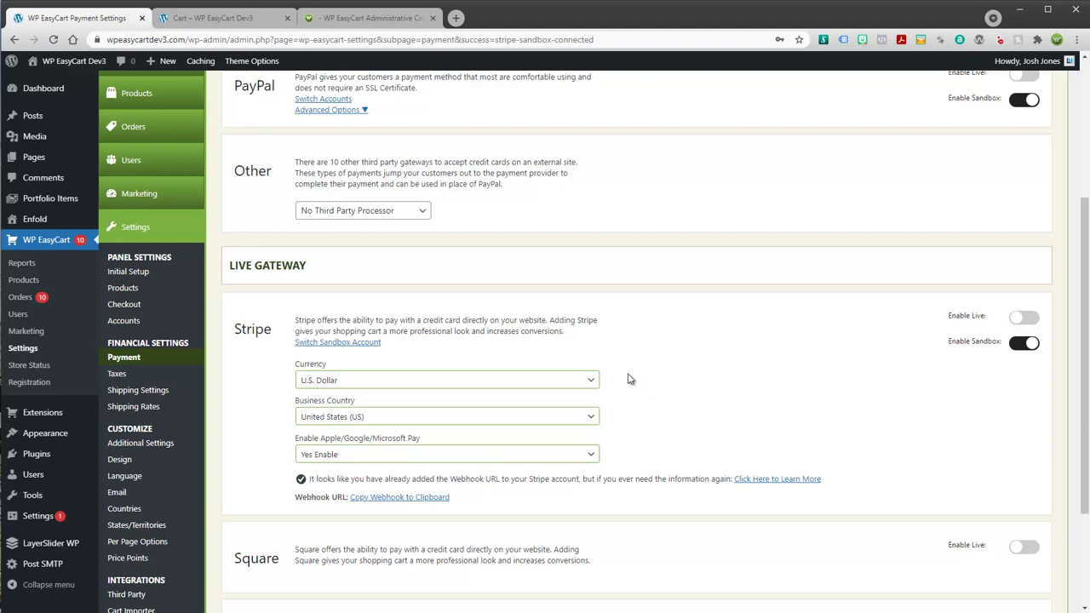
{"action": "left_click", "coordinate": [213, 19]}
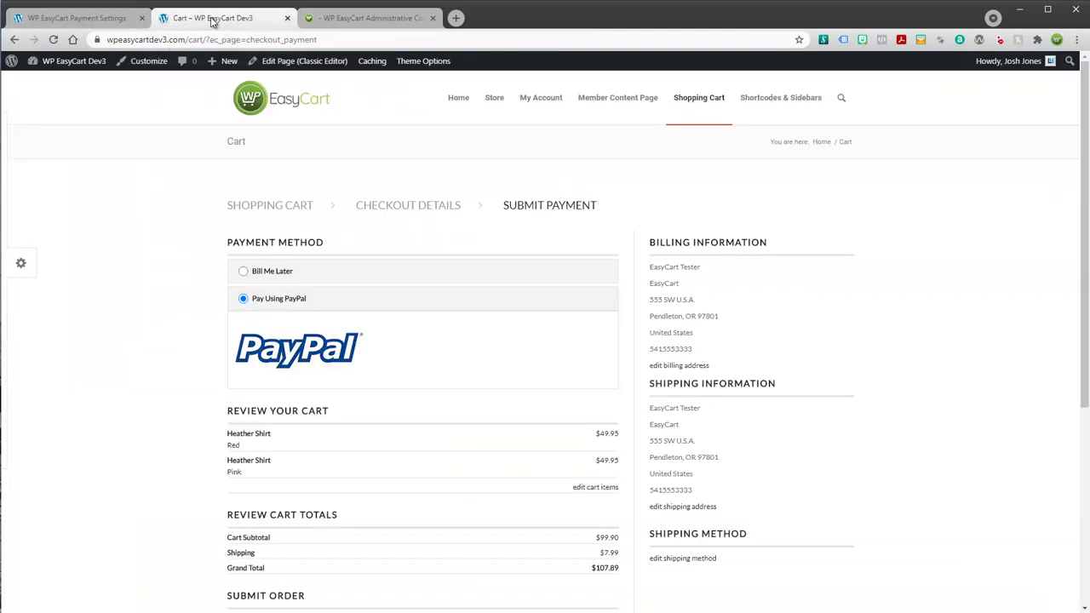
Step: Reload checkout, choose Pay by Credit Card, and enter a saved test Visa with 05/23 expiry and CVC
{"action": "left_click", "coordinate": [54, 40]}
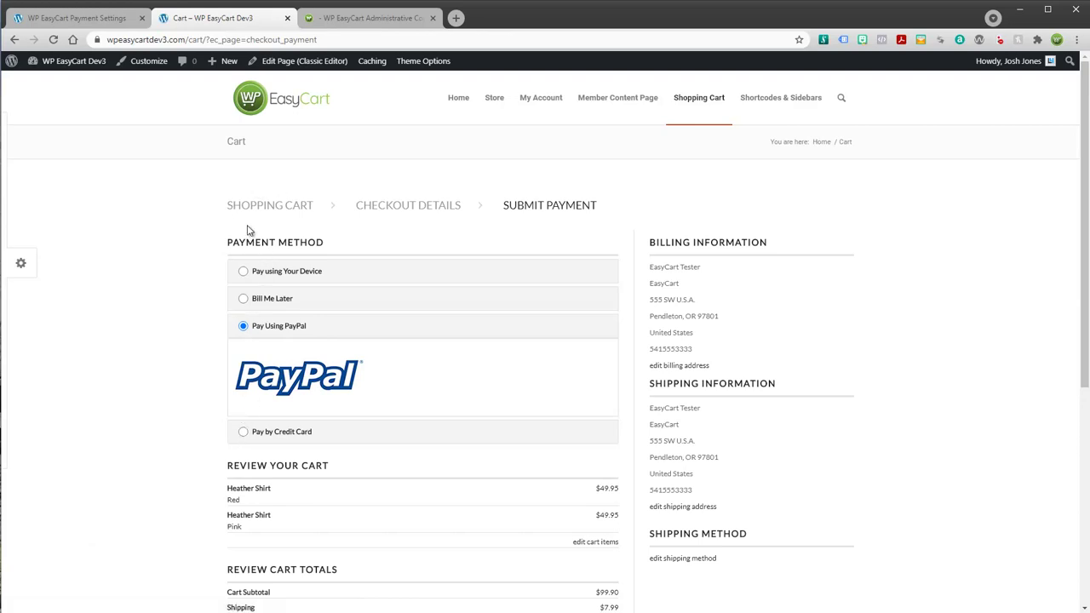
{"action": "left_click", "coordinate": [243, 432]}
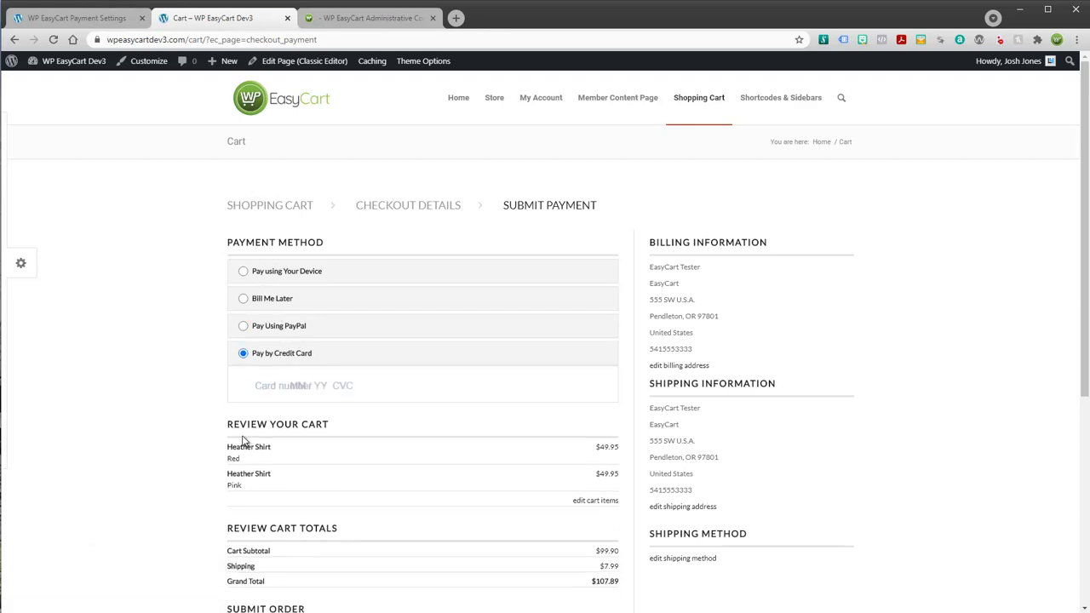
{"action": "left_click", "coordinate": [332, 386]}
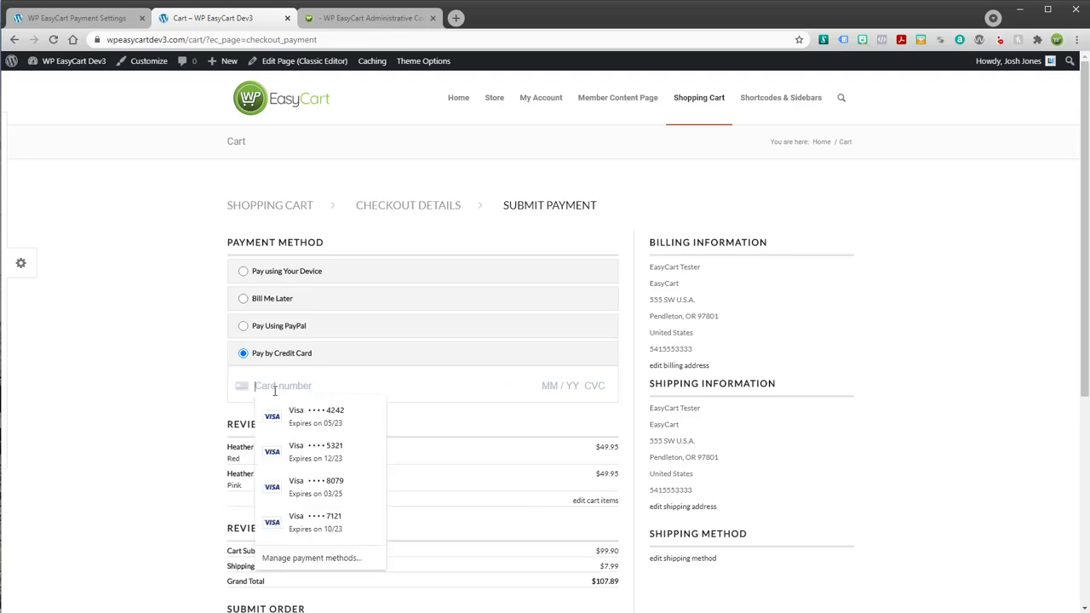
{"action": "left_click", "coordinate": [190, 384]}
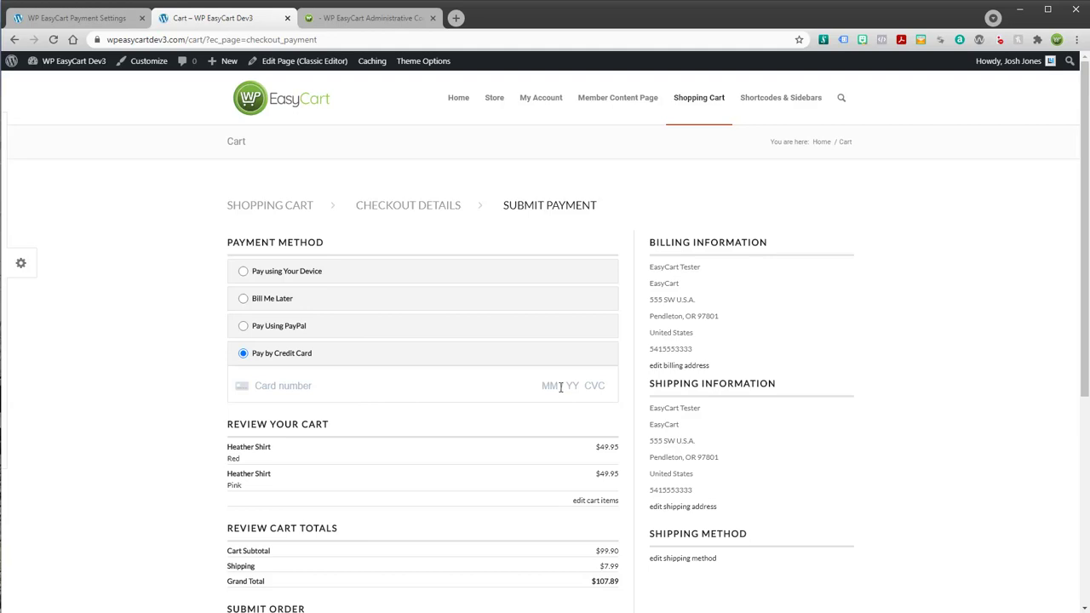
{"action": "left_click", "coordinate": [259, 395]}
{"action": "left_click", "coordinate": [281, 409]}
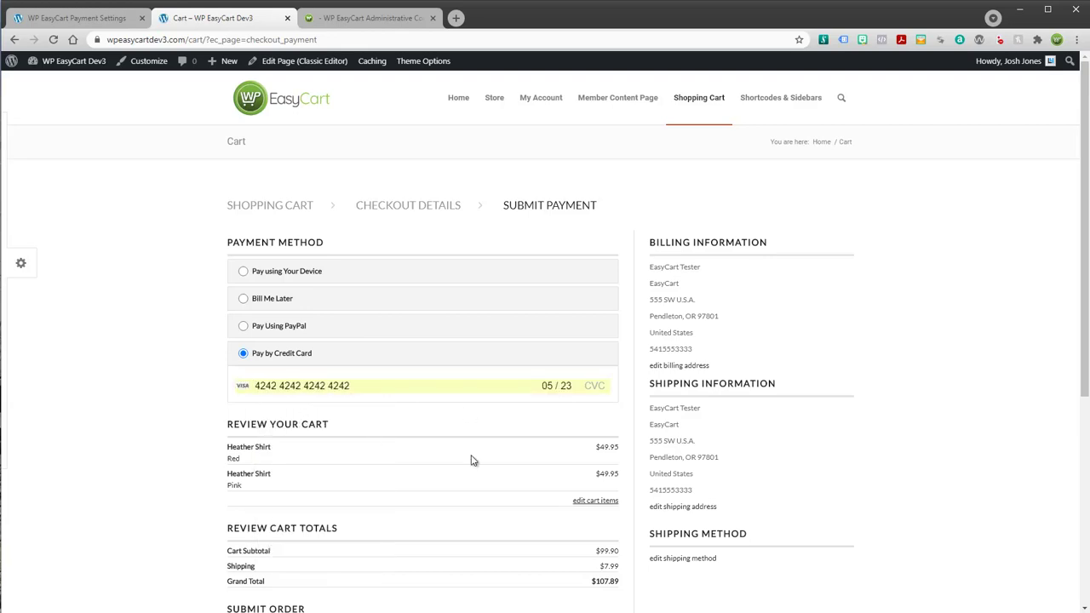
{"action": "left_click", "coordinate": [594, 386]}
{"action": "type", "text": "333"}
{"action": "left_click_drag", "start_coordinate": [355, 385], "coordinate": [219, 414]}
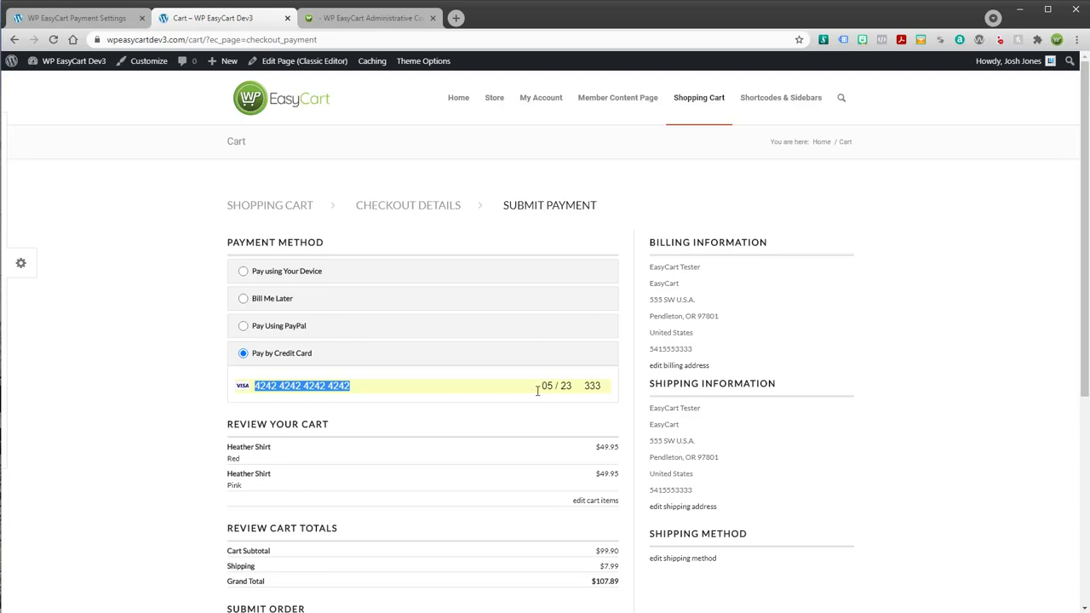
{"action": "scroll", "coordinate": [754, 433], "scroll_direction": "down", "scroll_amount": 2}
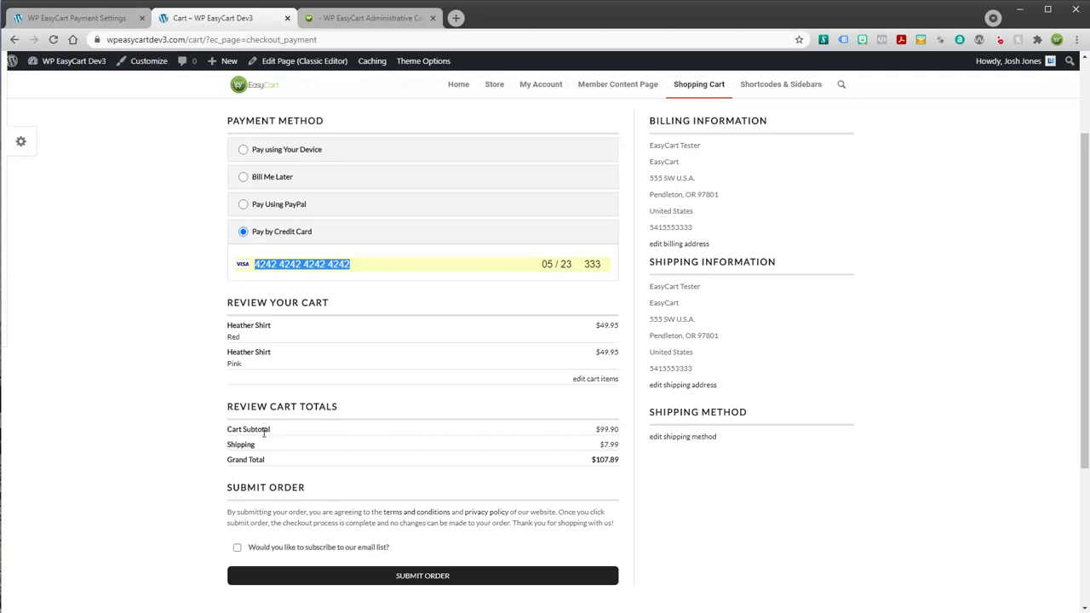
Step: Review the admin Payment settings, confirming the Stripe sandbox connection and its settings
{"action": "left_click", "coordinate": [100, 18]}
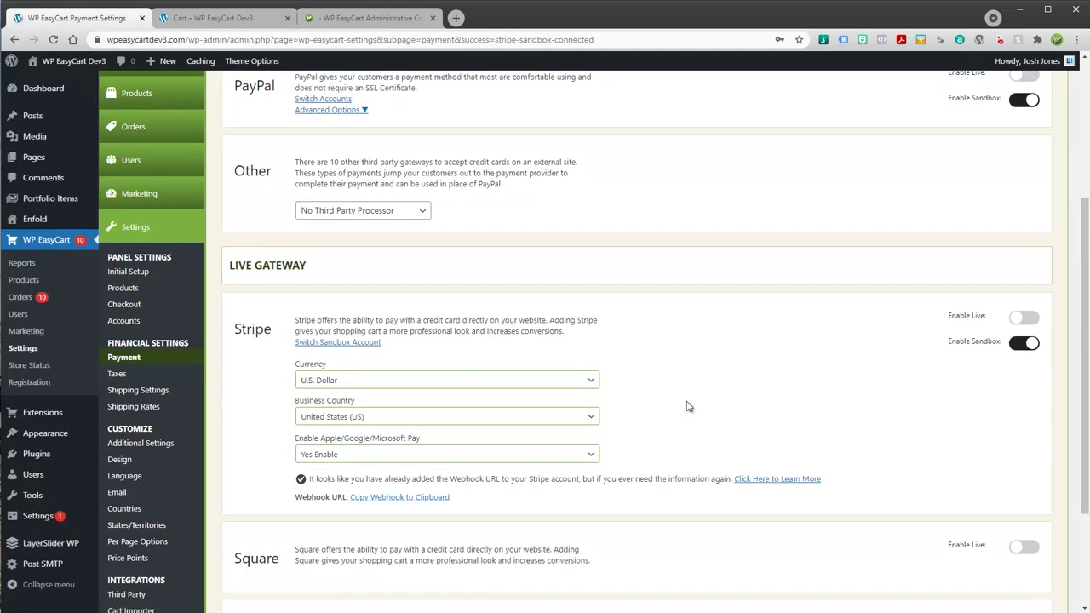
{"action": "scroll", "coordinate": [688, 405], "scroll_direction": "up", "scroll_amount": 1}
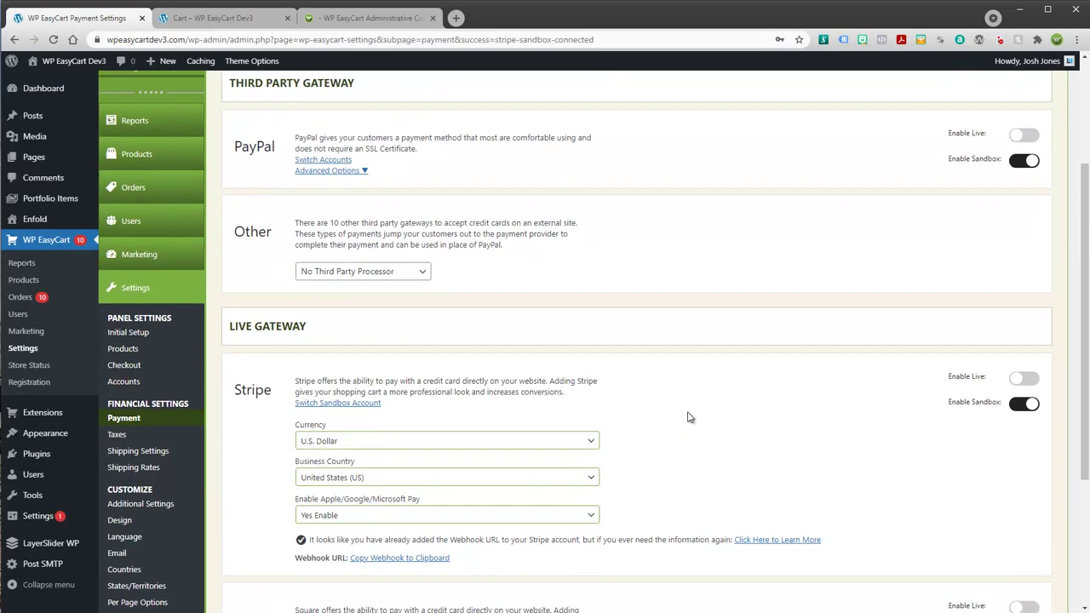
{"action": "scroll", "coordinate": [720, 476], "scroll_direction": "up", "scroll_amount": 1}
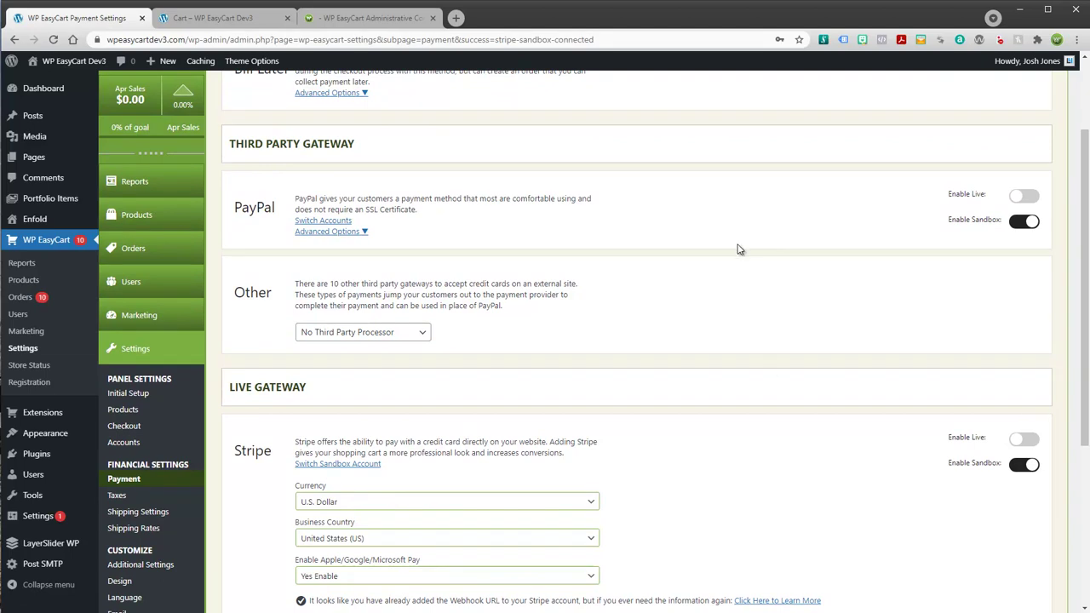
{"action": "scroll", "coordinate": [737, 251], "scroll_direction": "up", "scroll_amount": 2}
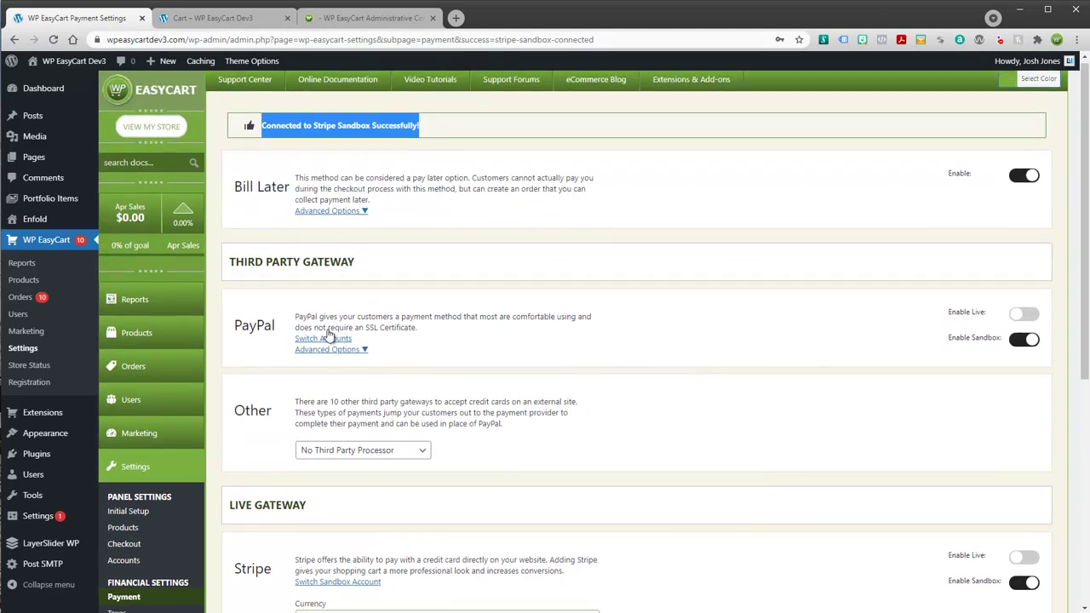
{"action": "scroll", "coordinate": [334, 272], "scroll_direction": "down", "scroll_amount": 3}
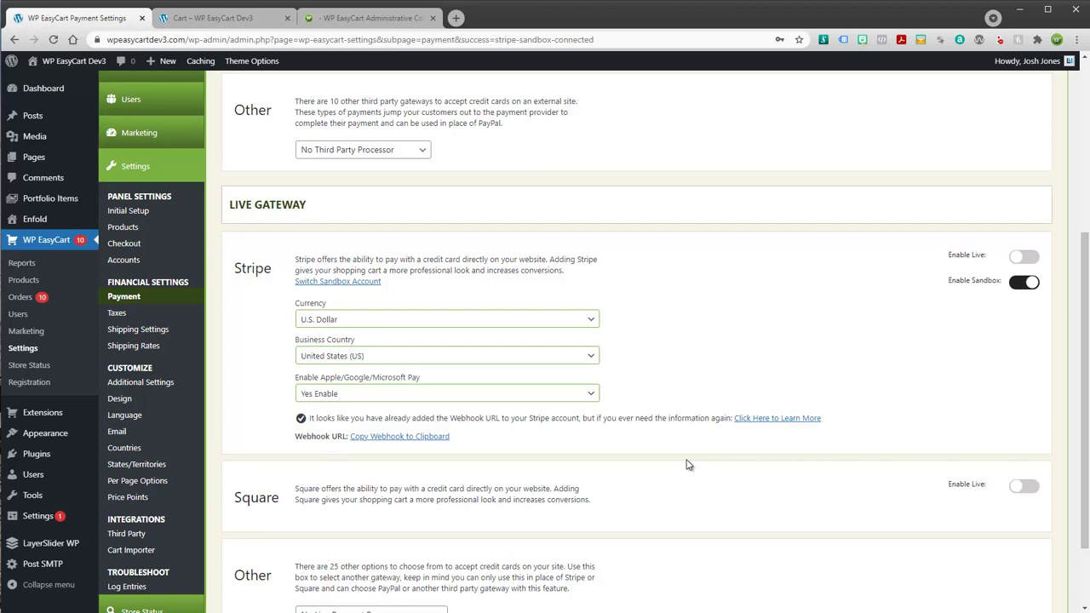
{"action": "scroll", "coordinate": [687, 463], "scroll_direction": "up", "scroll_amount": 3}
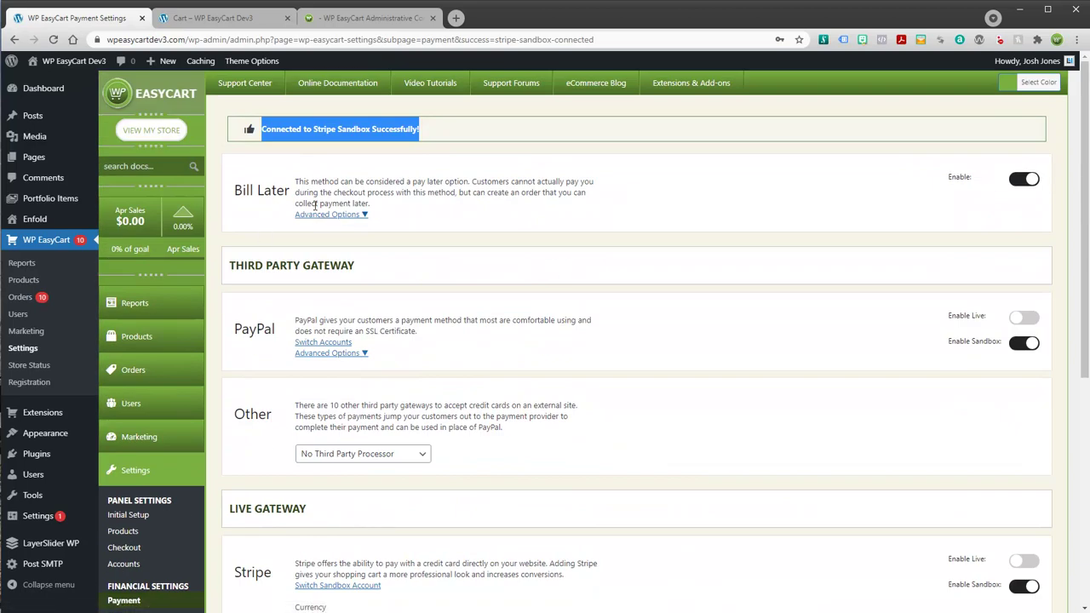
{"action": "left_click", "coordinate": [431, 129]}
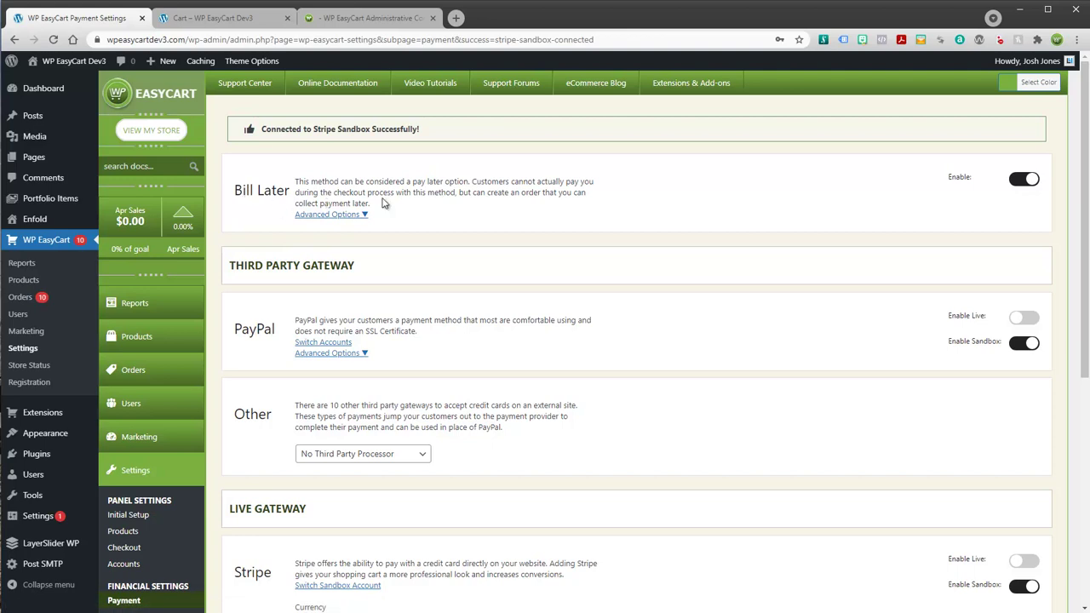
{"action": "scroll", "coordinate": [372, 349], "scroll_direction": "down", "scroll_amount": 1}
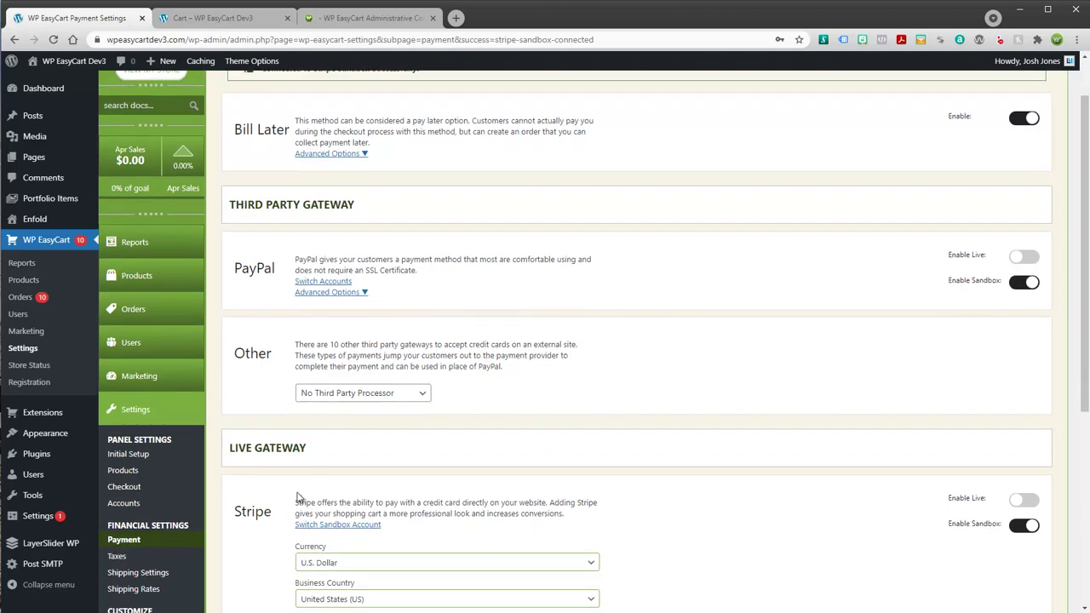
{"action": "scroll", "coordinate": [294, 502], "scroll_direction": "down", "scroll_amount": 4}
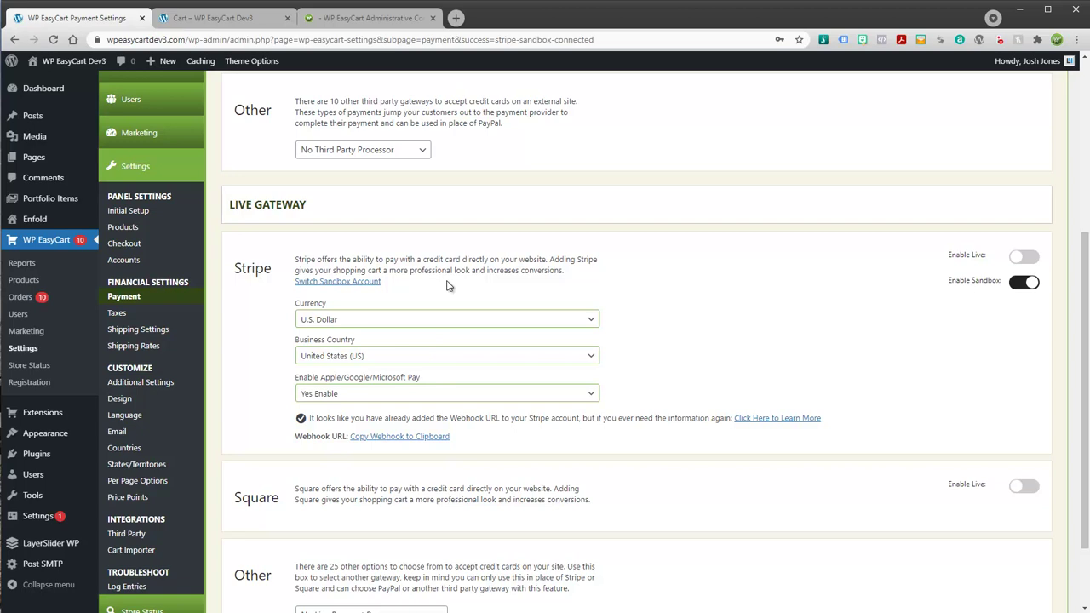
{"action": "scroll", "coordinate": [438, 294], "scroll_direction": "up", "scroll_amount": 2}
{"action": "scroll", "coordinate": [278, 447], "scroll_direction": "down", "scroll_amount": 3}
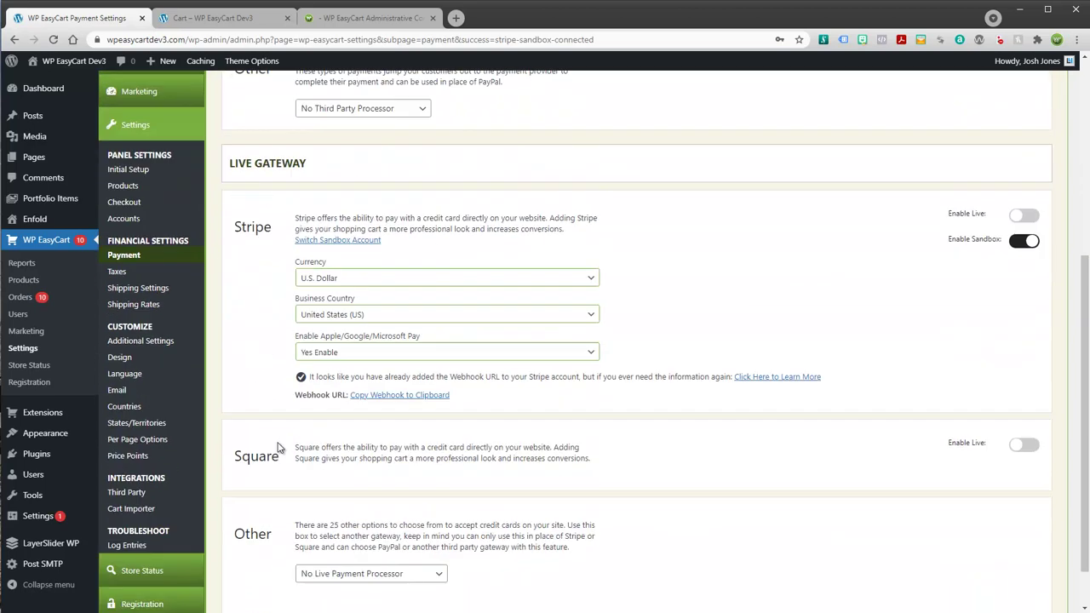
{"action": "scroll", "coordinate": [278, 447], "scroll_direction": "down", "scroll_amount": 1}
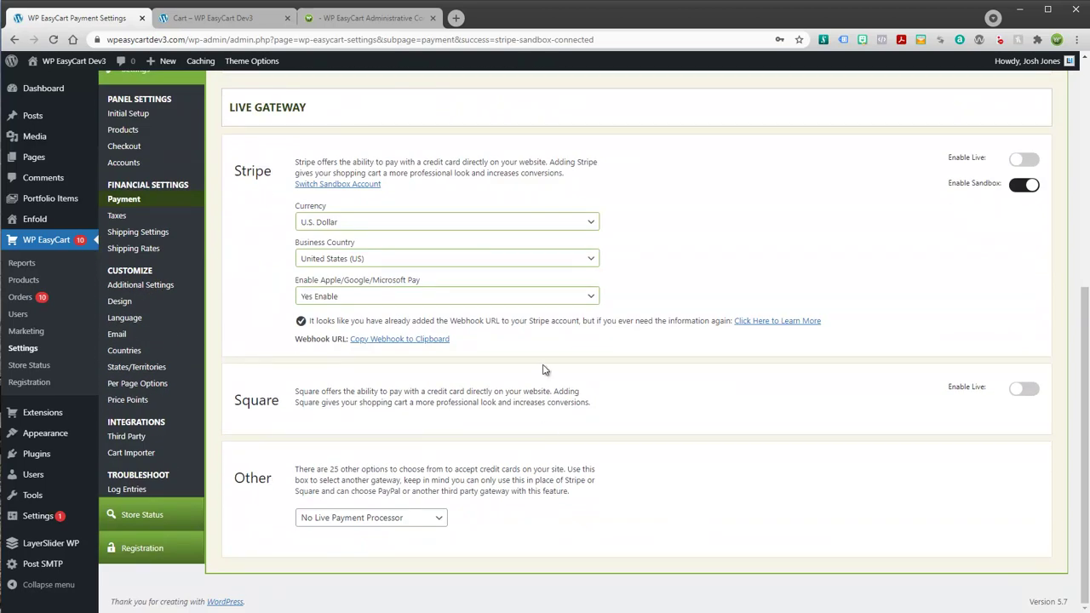
Step: Check the Other live processor choices, leaving no live processor selected
{"action": "left_click", "coordinate": [440, 521]}
{"action": "left_click", "coordinate": [464, 527]}
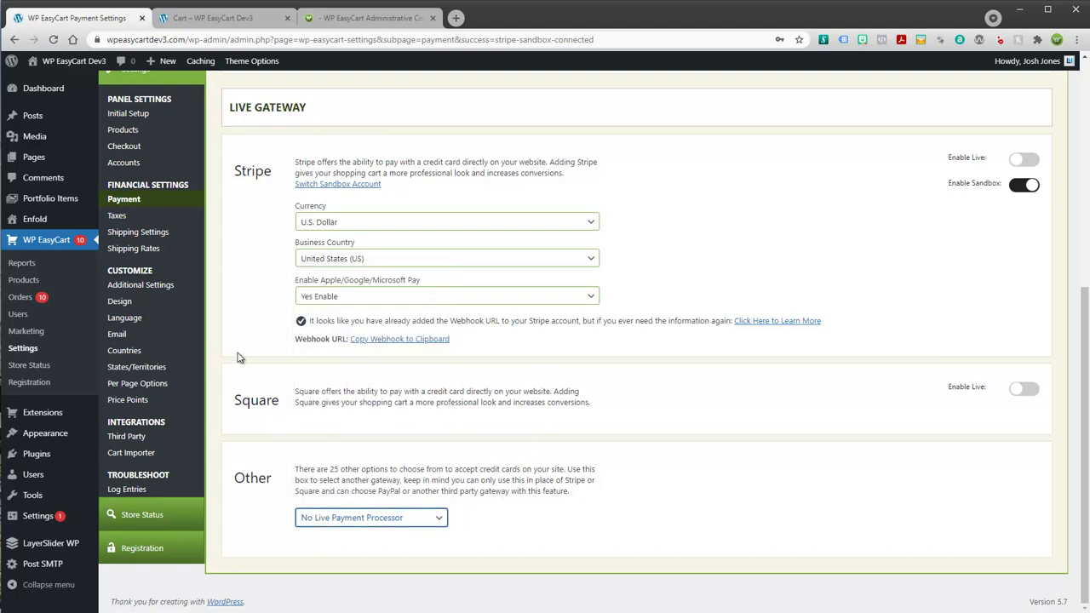
{"action": "scroll", "coordinate": [146, 455], "scroll_direction": "up", "scroll_amount": 4}
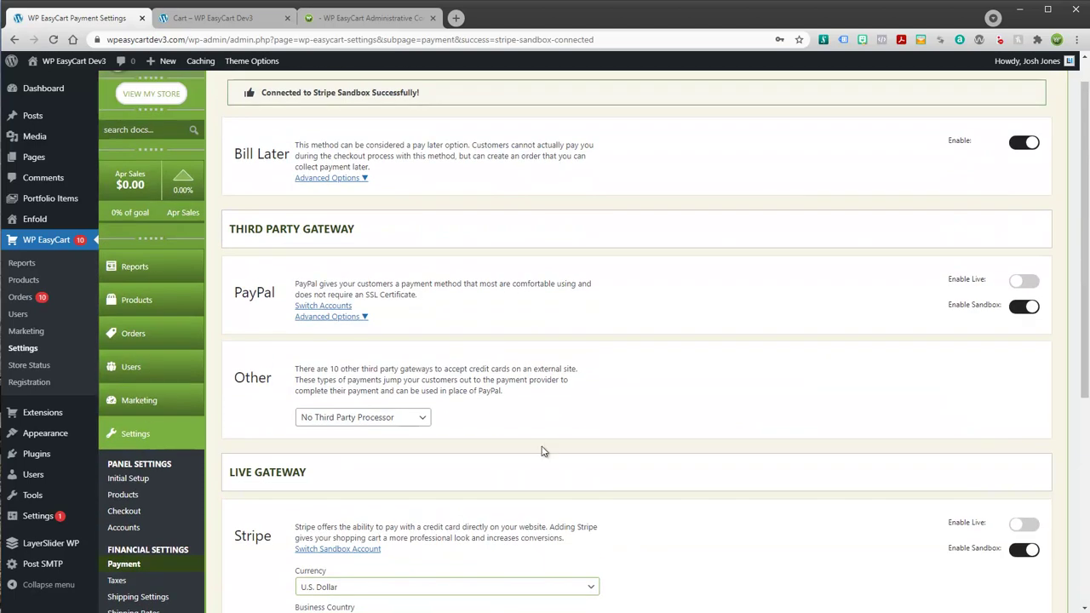
{"action": "scroll", "coordinate": [545, 451], "scroll_direction": "down", "scroll_amount": 4}
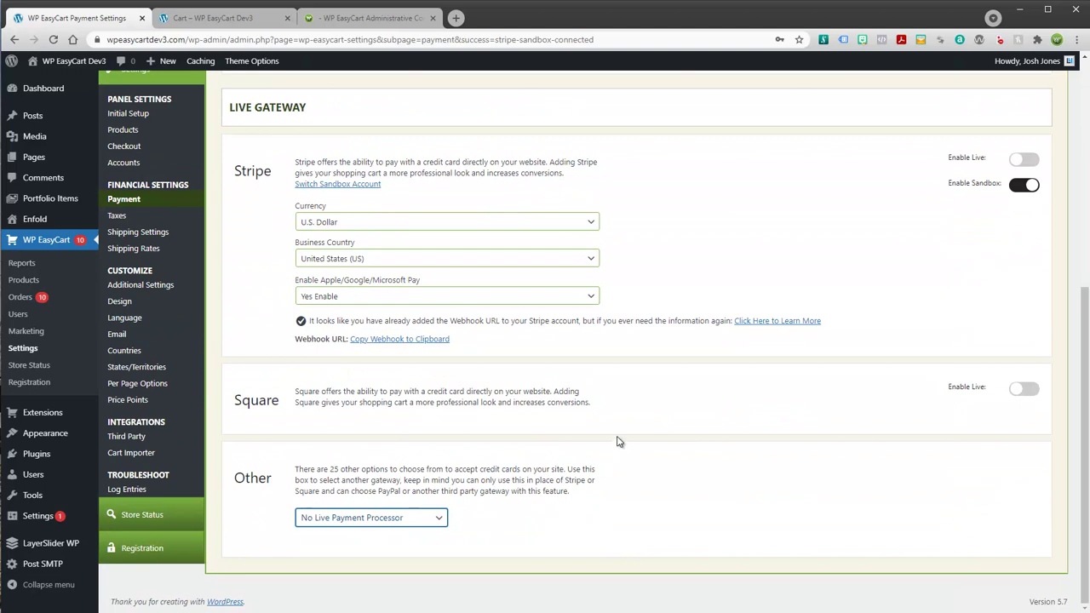
Step: Switch Apple/Google/Microsoft Pay to Disable and back to Yes Enable, then return to checkout
{"action": "left_click", "coordinate": [663, 394]}
{"action": "left_click", "coordinate": [338, 298]}
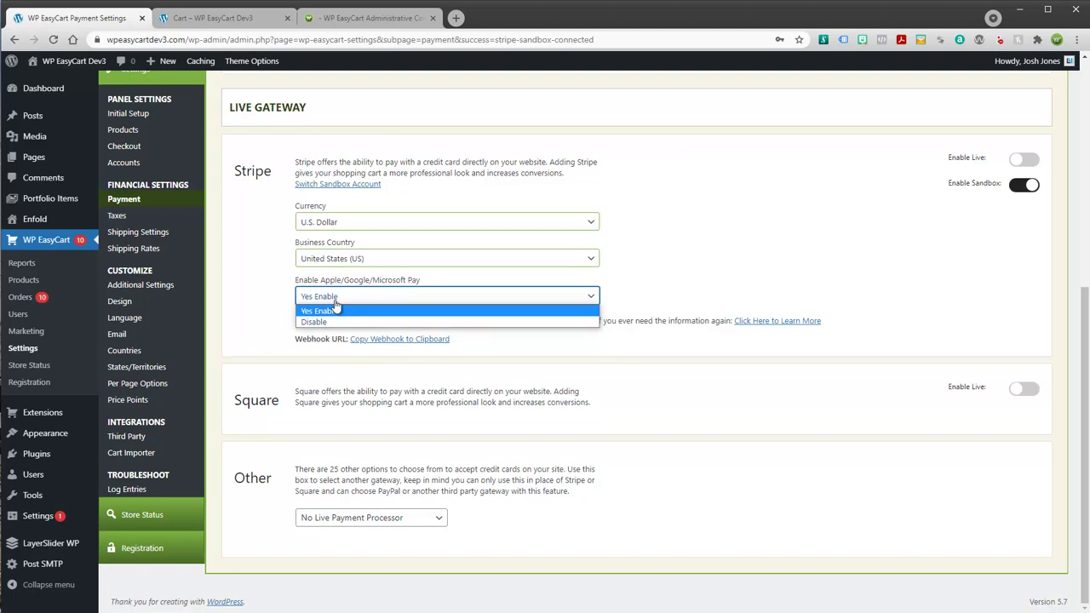
{"action": "left_click", "coordinate": [322, 312]}
{"action": "left_click", "coordinate": [322, 298]}
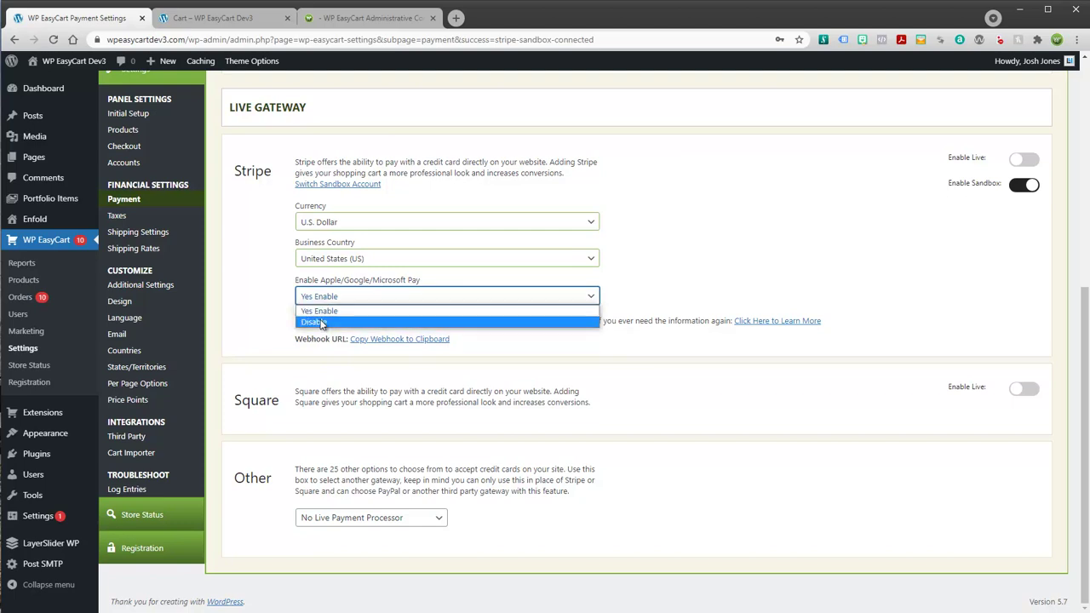
{"action": "left_click", "coordinate": [322, 321]}
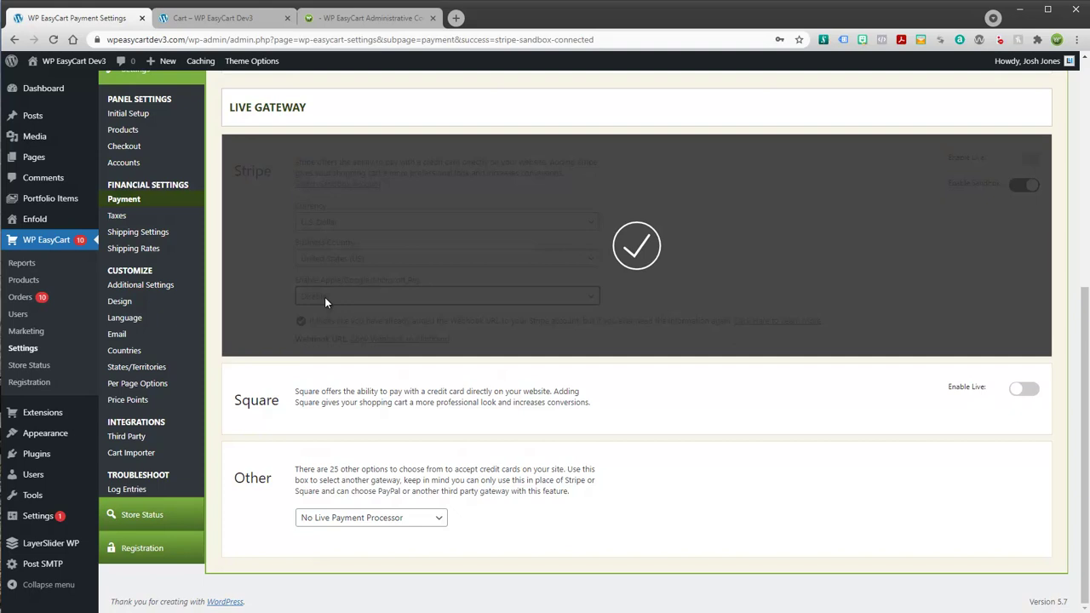
{"action": "left_click", "coordinate": [325, 297]}
{"action": "left_click", "coordinate": [325, 312]}
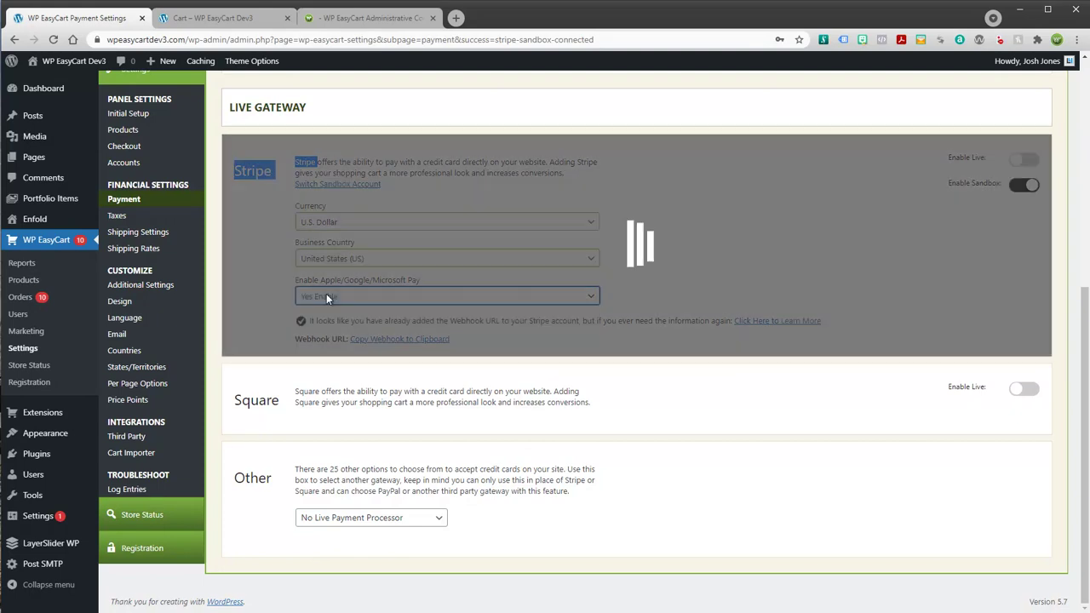
{"action": "left_click", "coordinate": [224, 18]}
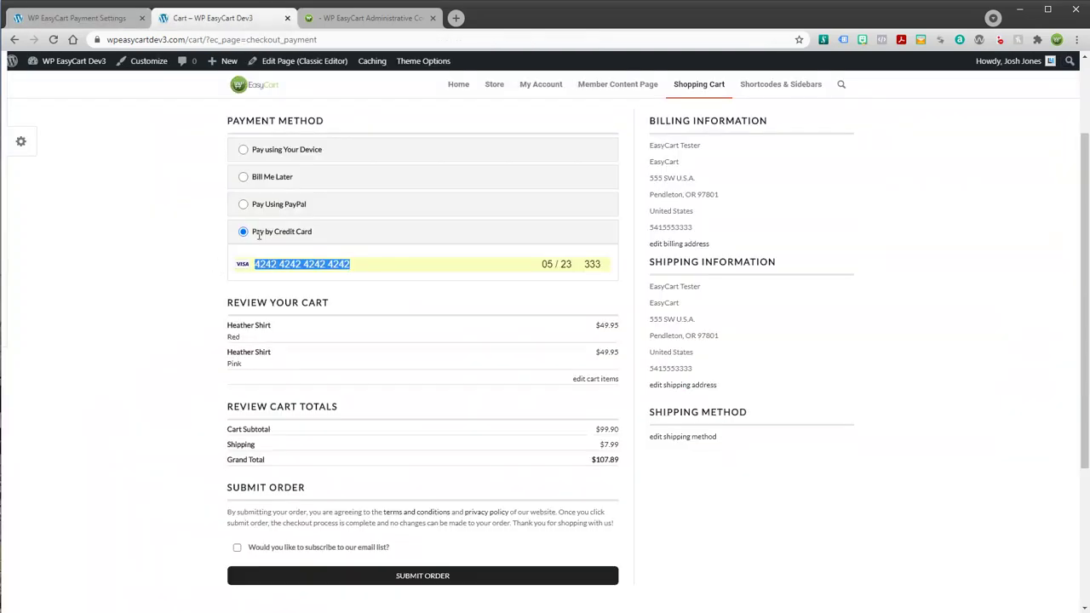
Step: Choose Pay using Your Device, open and dismiss the $107.89 Google Pay sheet, and recheck the setting
{"action": "left_click", "coordinate": [245, 150]}
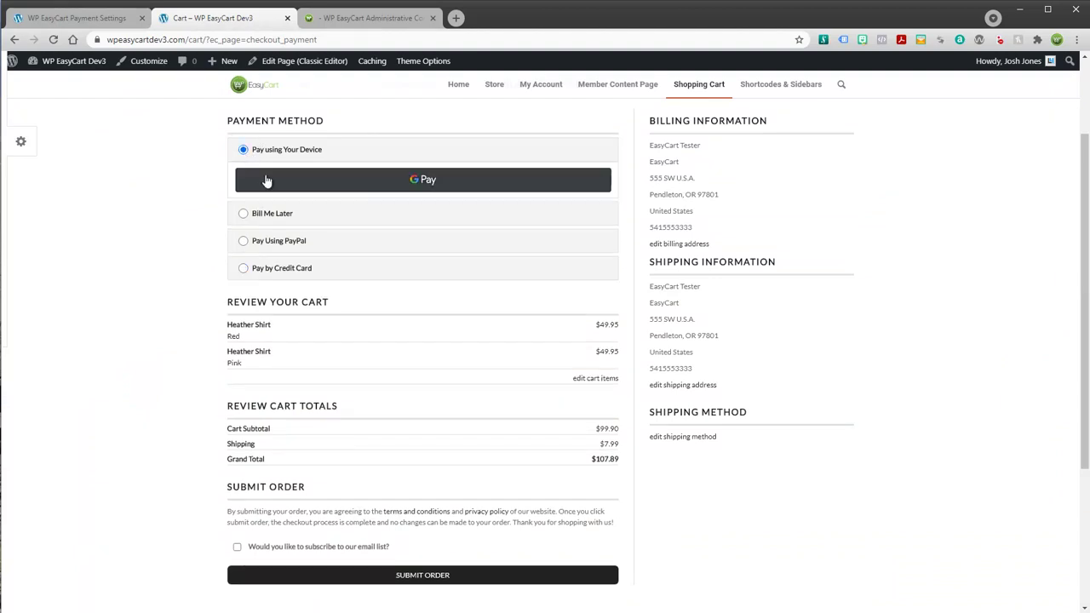
{"action": "left_click", "coordinate": [418, 185]}
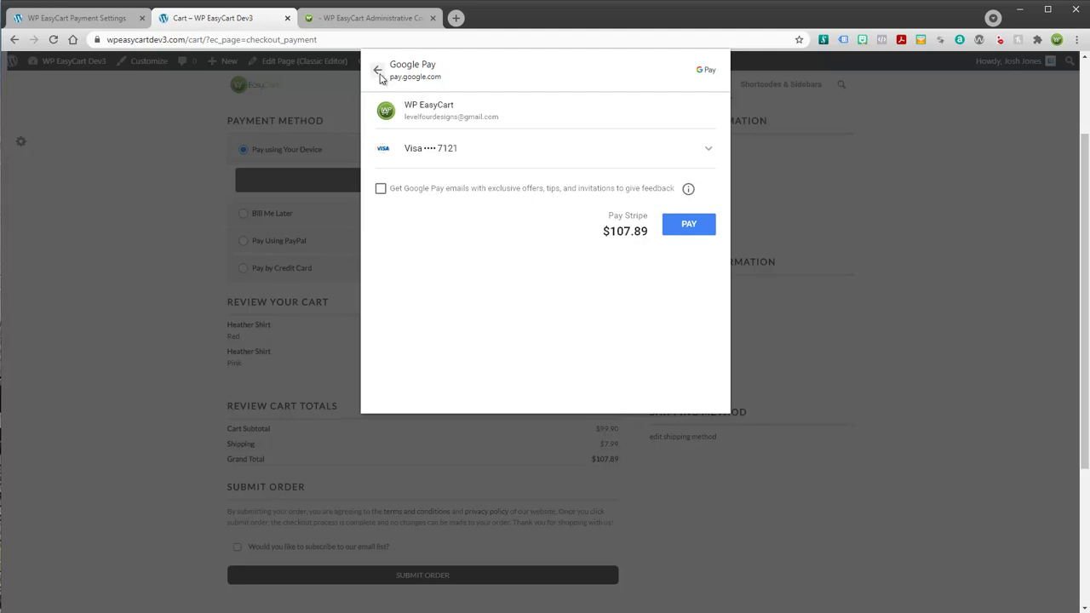
{"action": "left_click", "coordinate": [378, 70]}
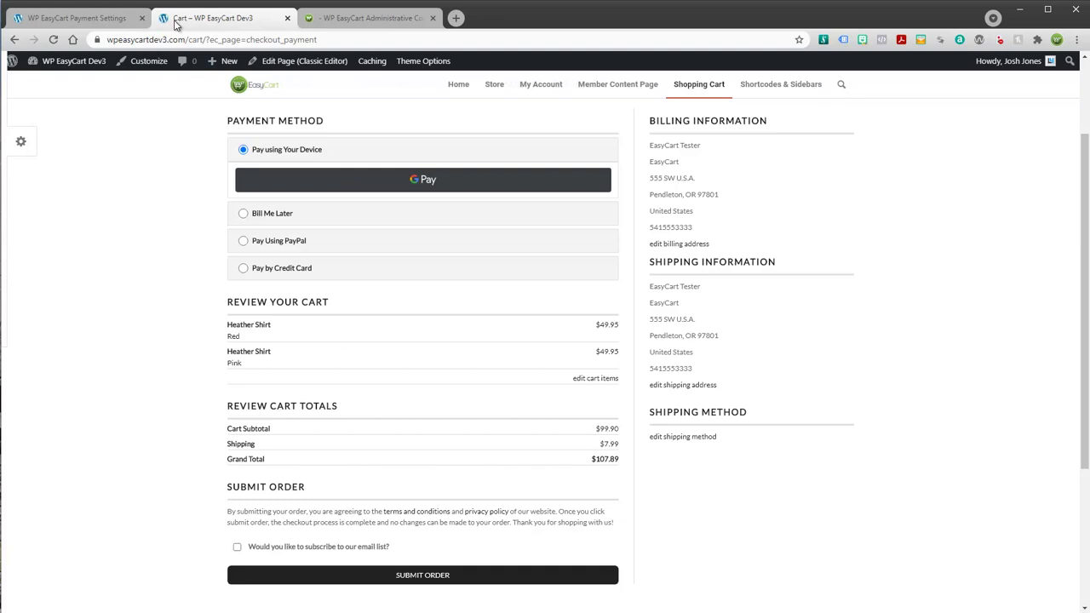
{"action": "left_click", "coordinate": [100, 20]}
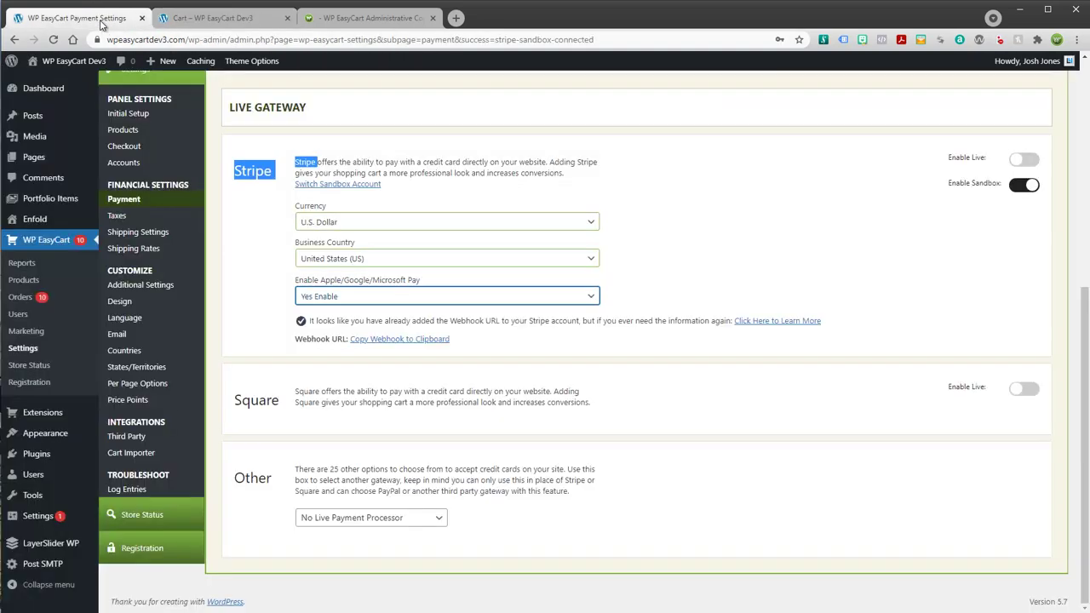
{"action": "left_click_drag", "start_coordinate": [296, 280], "coordinate": [430, 283]}
{"action": "left_click", "coordinate": [218, 17]}
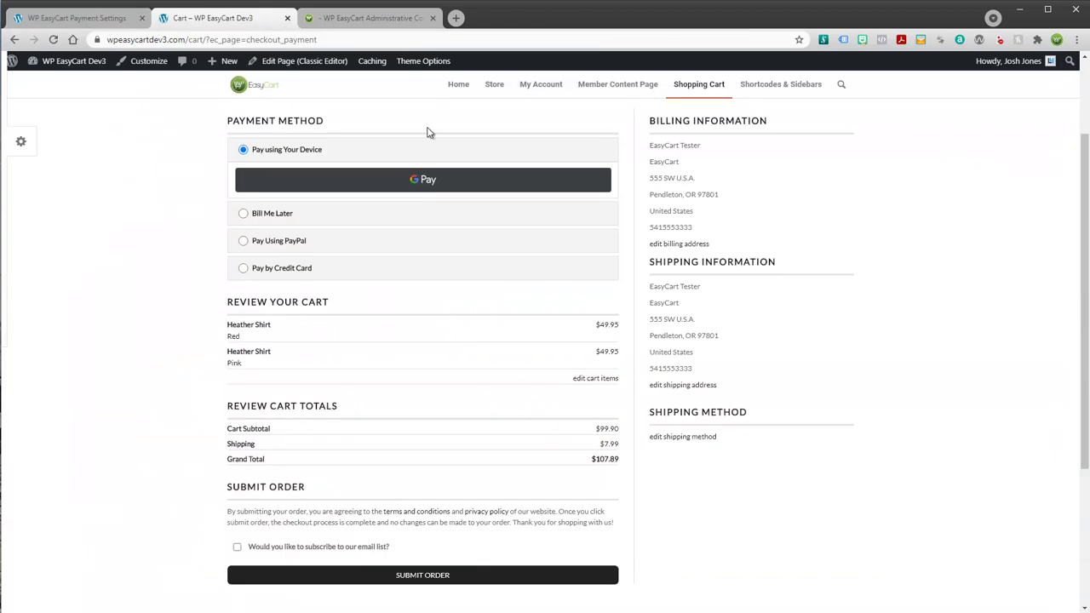
Step: Open the cart, try and close its Google Pay sheet, then proceed to Checkout Details
{"action": "left_click", "coordinate": [690, 92]}
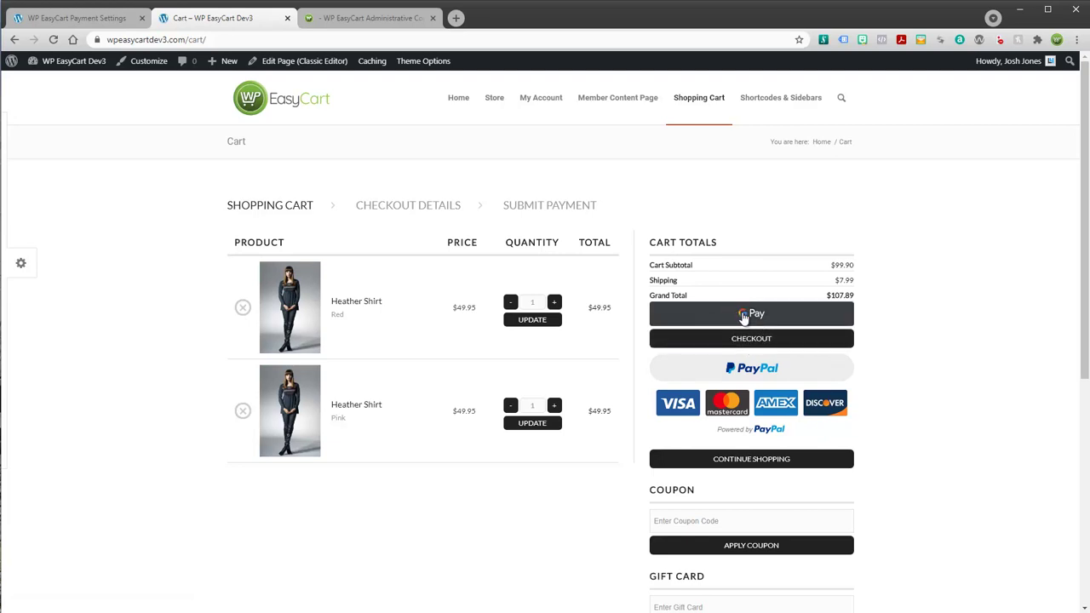
{"action": "left_click", "coordinate": [749, 315]}
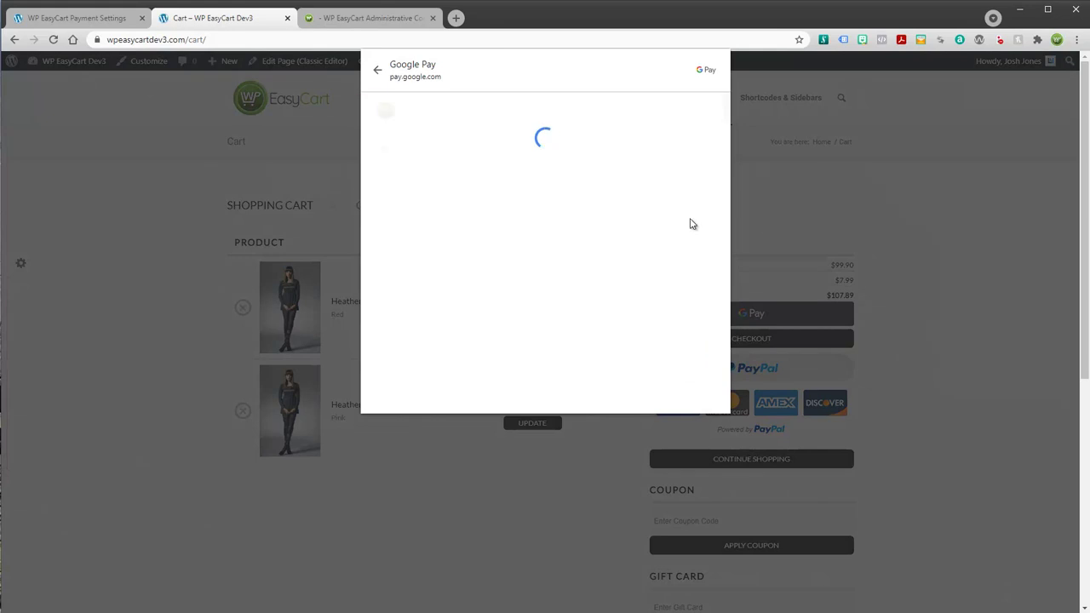
{"action": "left_click", "coordinate": [378, 69]}
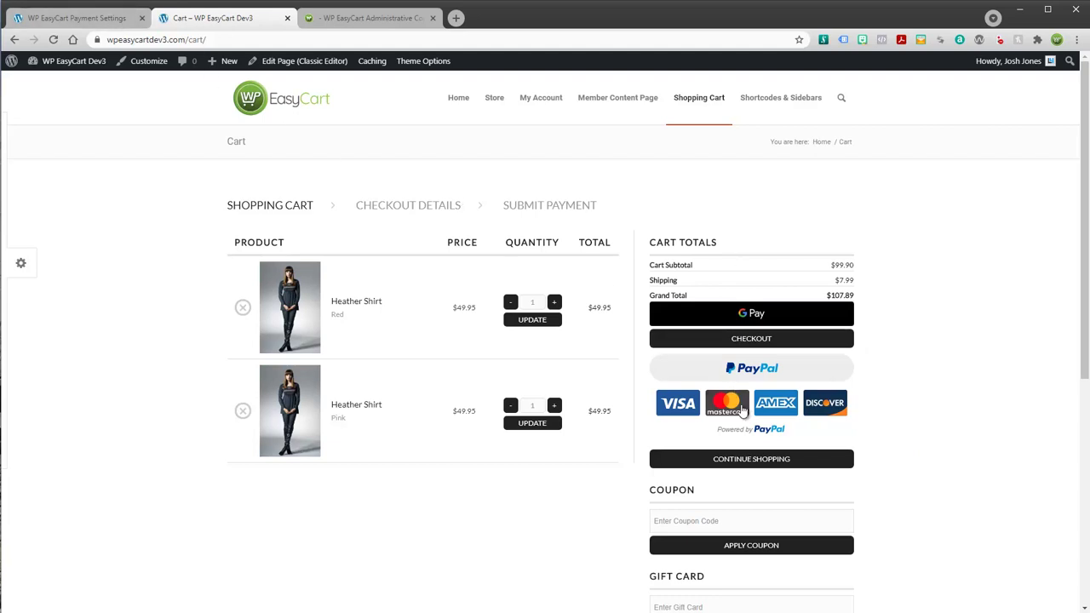
{"action": "left_click", "coordinate": [718, 345]}
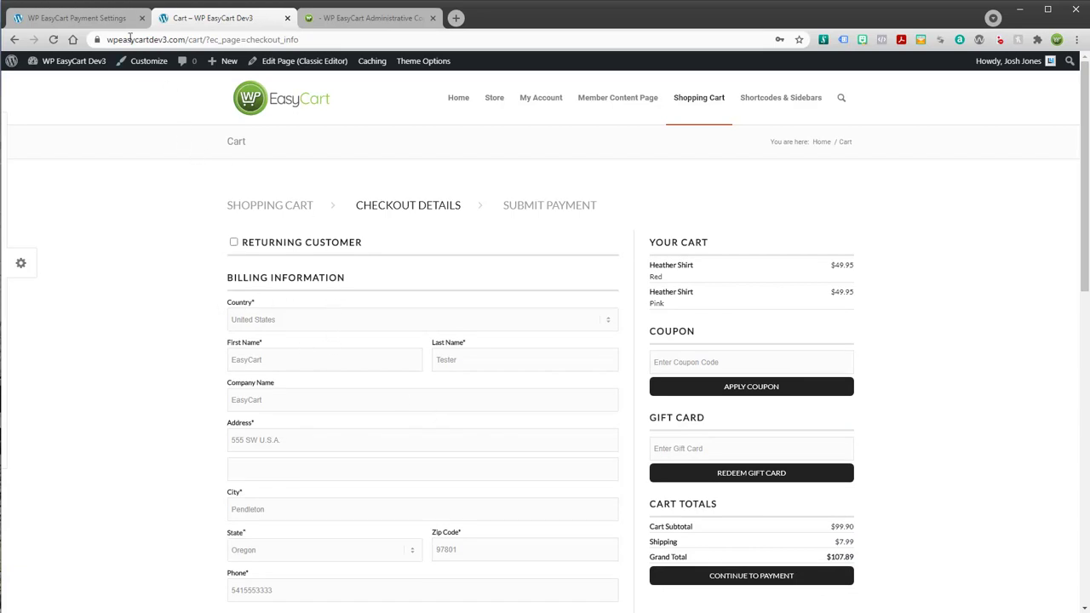
Step: Keep Apple/Google/Microsoft Pay set to 'Yes Enable' in the Stripe payment settings
{"action": "left_click", "coordinate": [99, 22]}
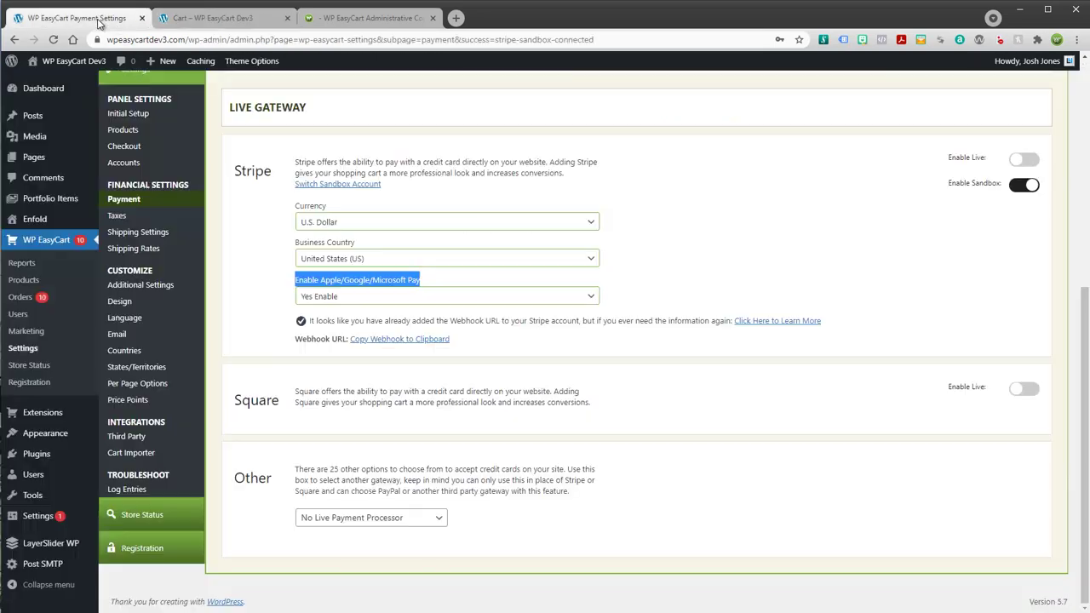
{"action": "left_click", "coordinate": [345, 298]}
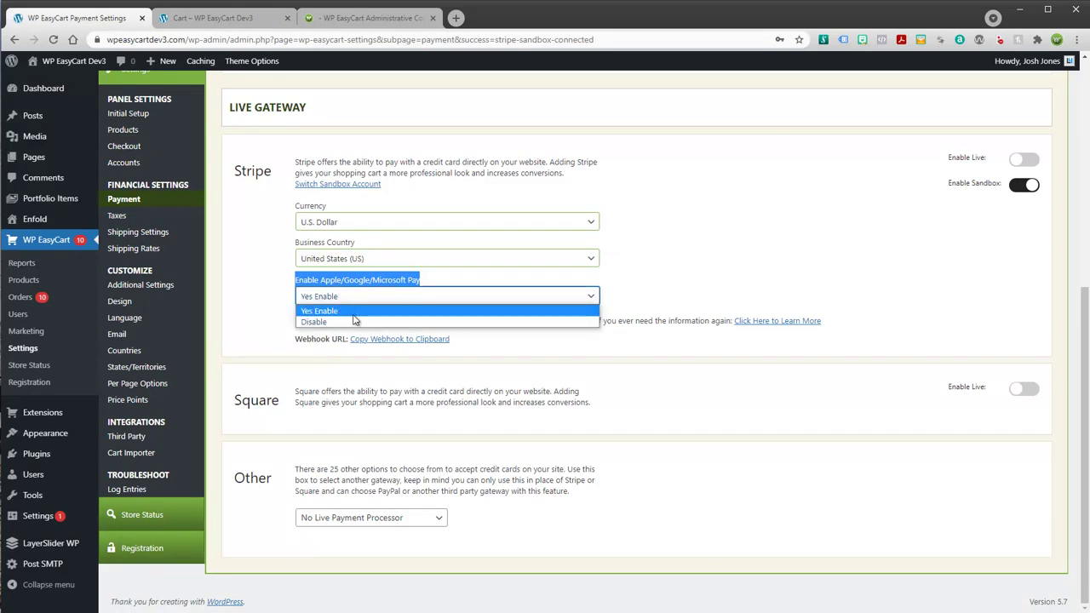
{"action": "left_click", "coordinate": [716, 287]}
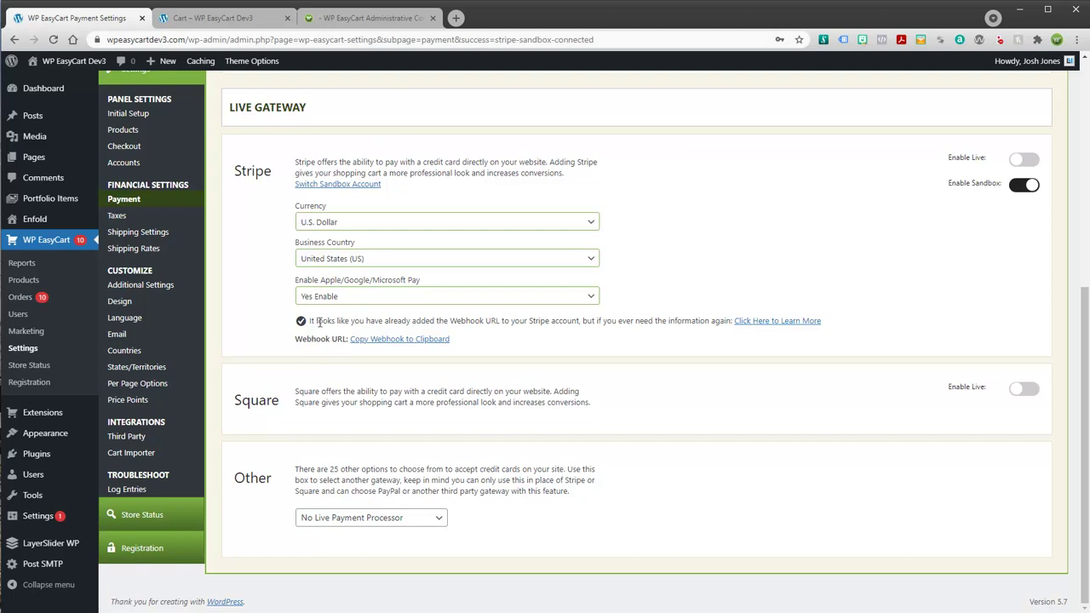
Step: Point out the webhook notice and copy the Stripe webhook URL to the clipboard
{"action": "left_click_drag", "start_coordinate": [310, 321], "coordinate": [731, 324]}
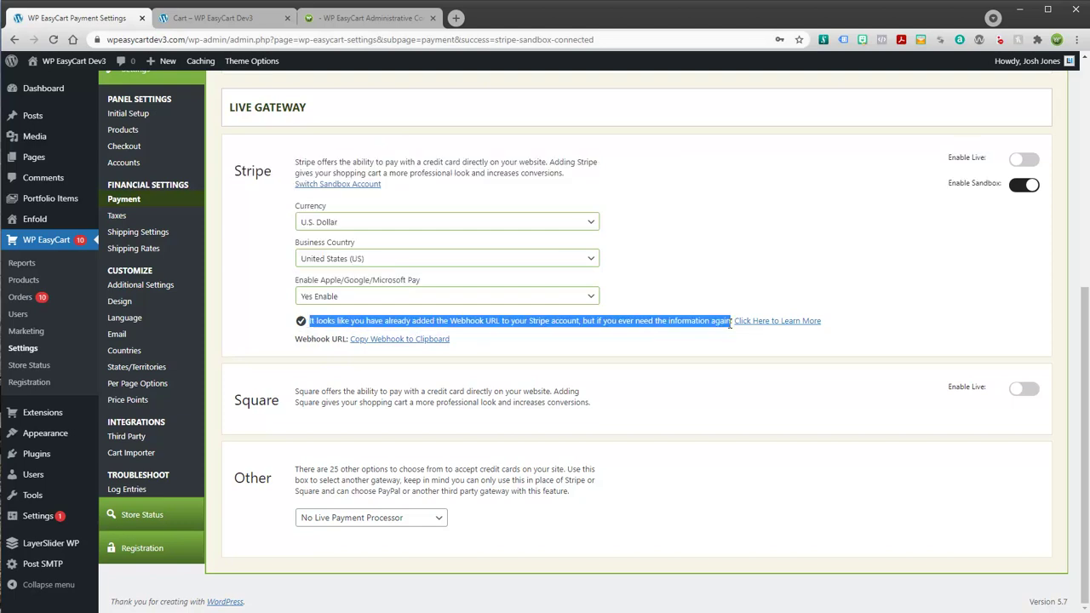
{"action": "left_click", "coordinate": [439, 321]}
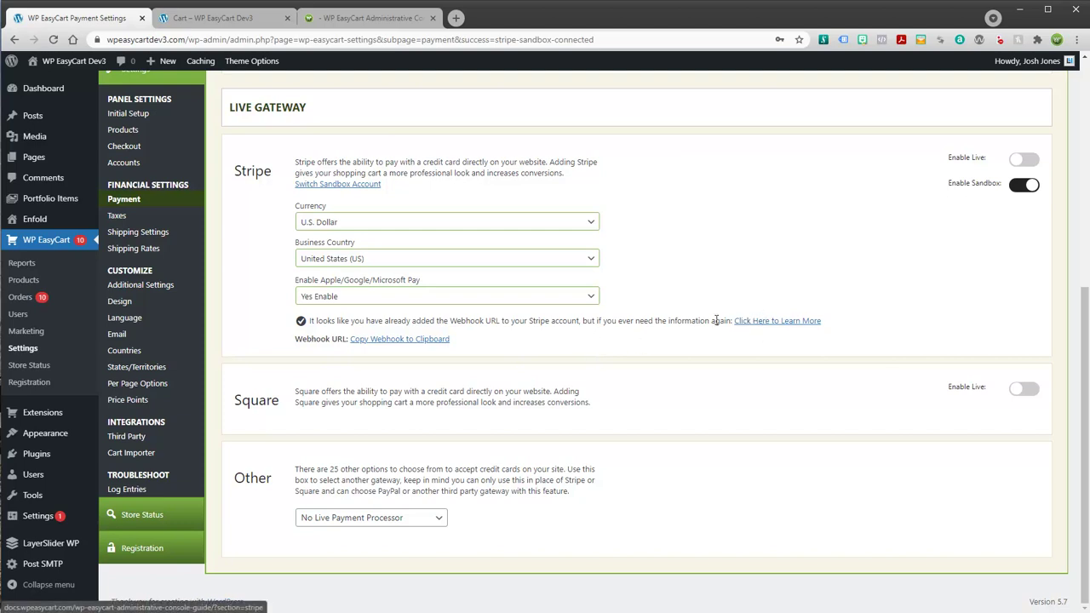
{"action": "left_click", "coordinate": [385, 341]}
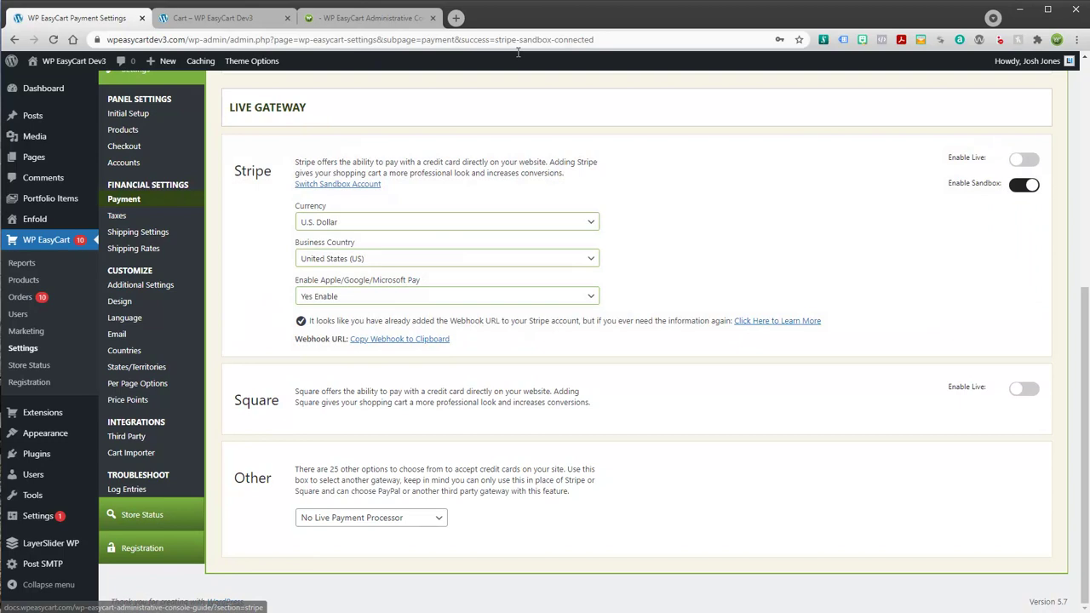
Step: Scroll the EasyCart Stripe guide down to 'Adding your Webhook' and its required events list
{"action": "left_click", "coordinate": [382, 18]}
{"action": "scroll", "coordinate": [473, 247], "scroll_direction": "up", "scroll_amount": 5}
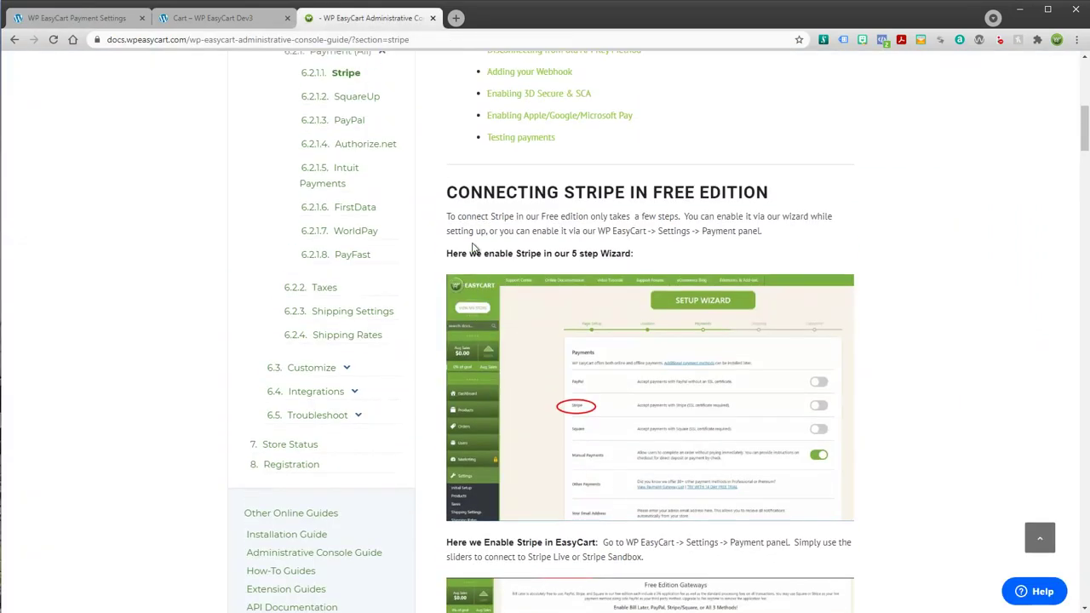
{"action": "scroll", "coordinate": [414, 159], "scroll_direction": "up", "scroll_amount": 3}
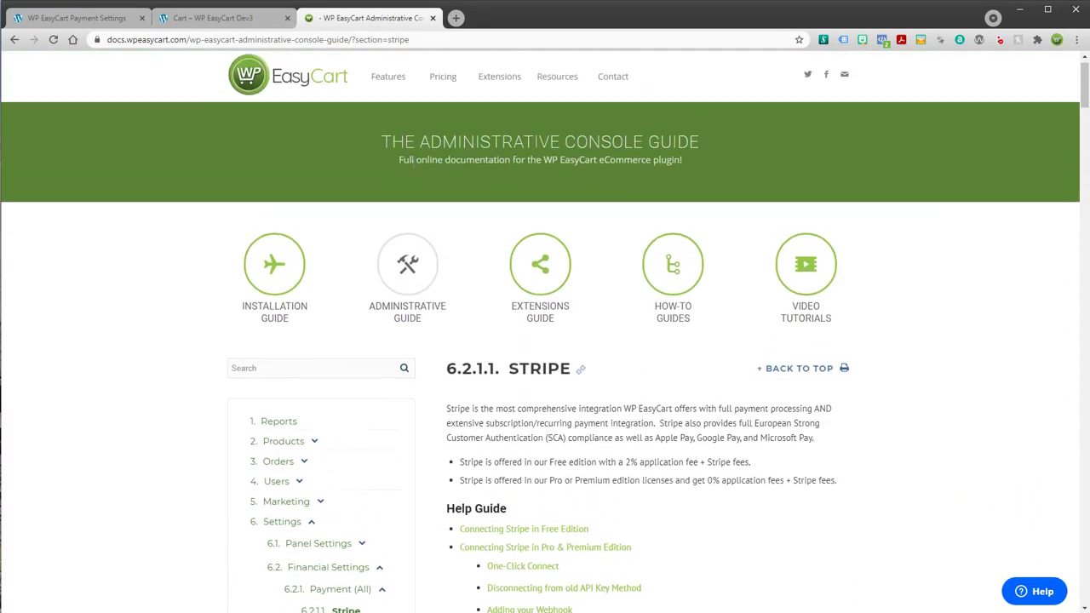
{"action": "mouse_move", "coordinate": [555, 90]}
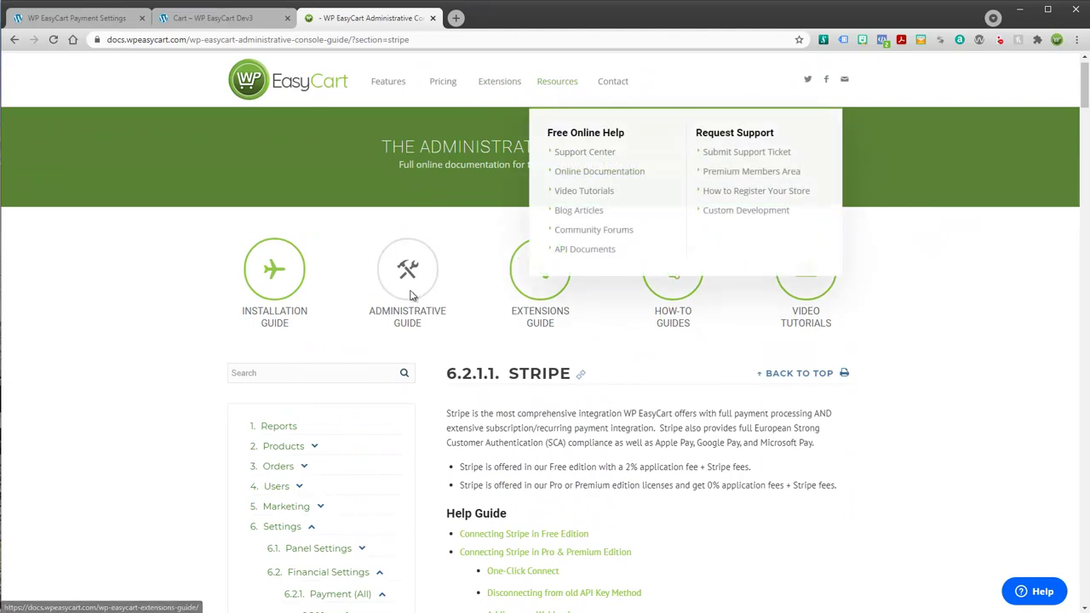
{"action": "scroll", "coordinate": [411, 266], "scroll_direction": "down", "scroll_amount": 1}
{"action": "scroll", "coordinate": [391, 218], "scroll_direction": "down", "scroll_amount": 2}
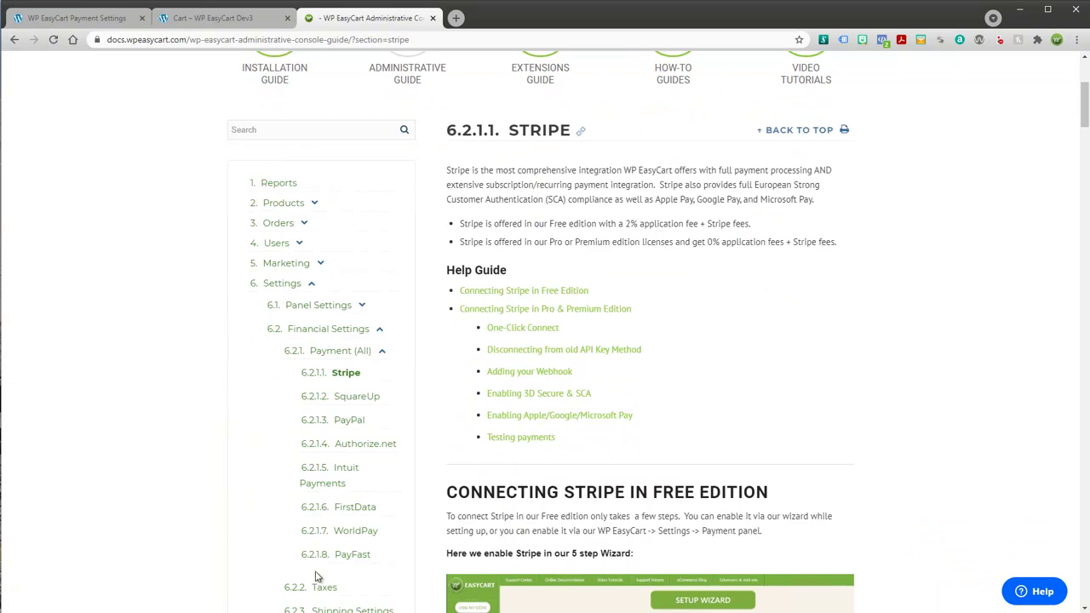
{"action": "scroll", "coordinate": [324, 304], "scroll_direction": "down", "scroll_amount": 2}
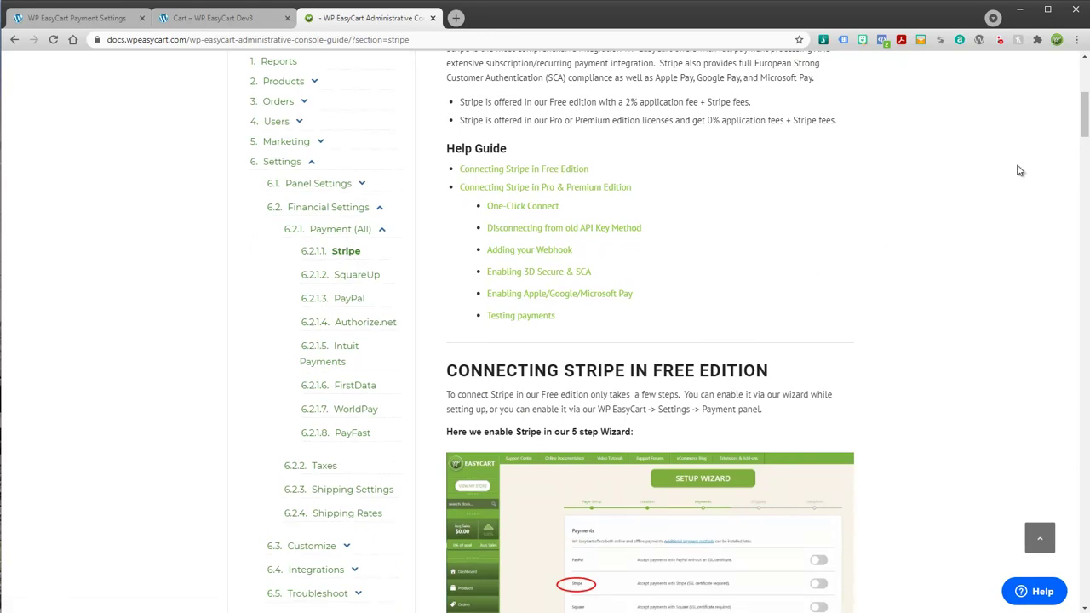
{"action": "left_click_drag", "start_coordinate": [1079, 130], "coordinate": [1078, 341]}
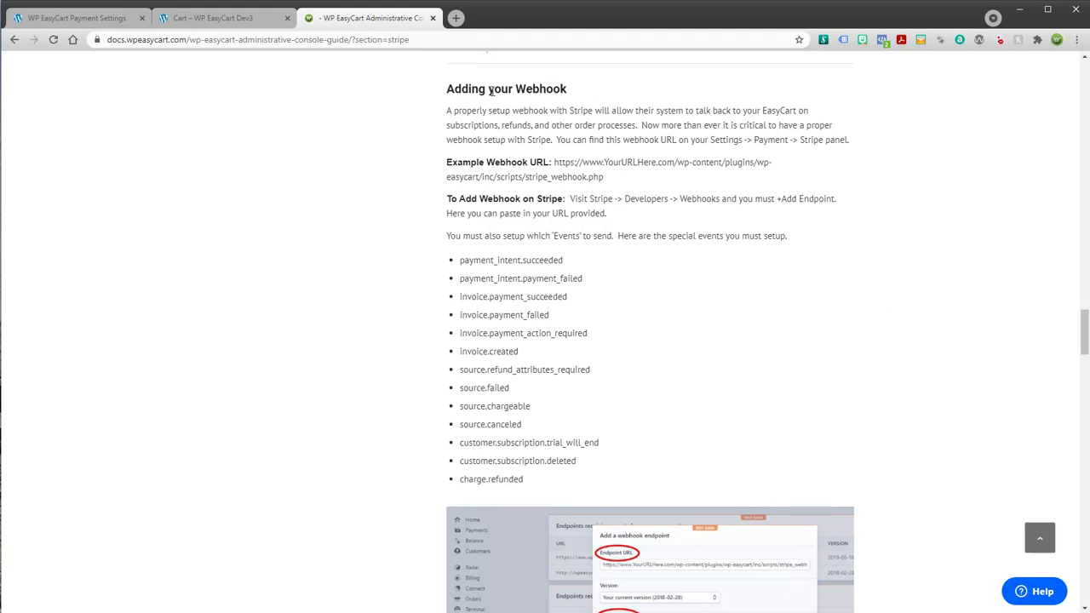
Step: Scroll past the webhook events and 'Enabling 3D Secure & SCA' to 'Enabling Apple/Google/Microsoft Pay'
{"action": "scroll", "coordinate": [579, 293], "scroll_direction": "down", "scroll_amount": 2}
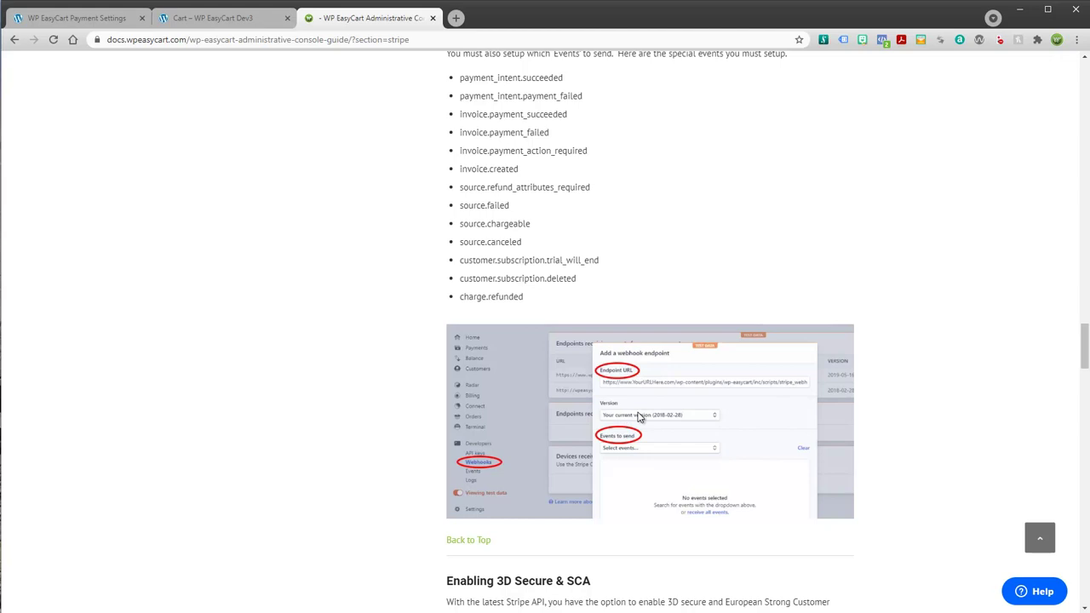
{"action": "scroll", "coordinate": [654, 311], "scroll_direction": "up", "scroll_amount": 1}
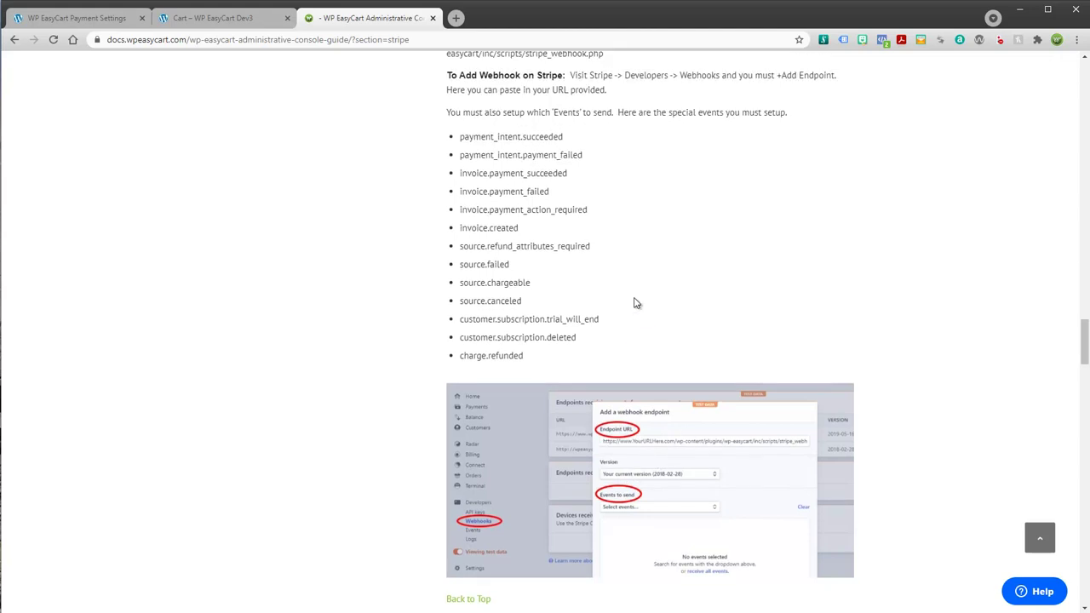
{"action": "left_click_drag", "start_coordinate": [547, 357], "coordinate": [456, 146]}
{"action": "left_click", "coordinate": [711, 245]}
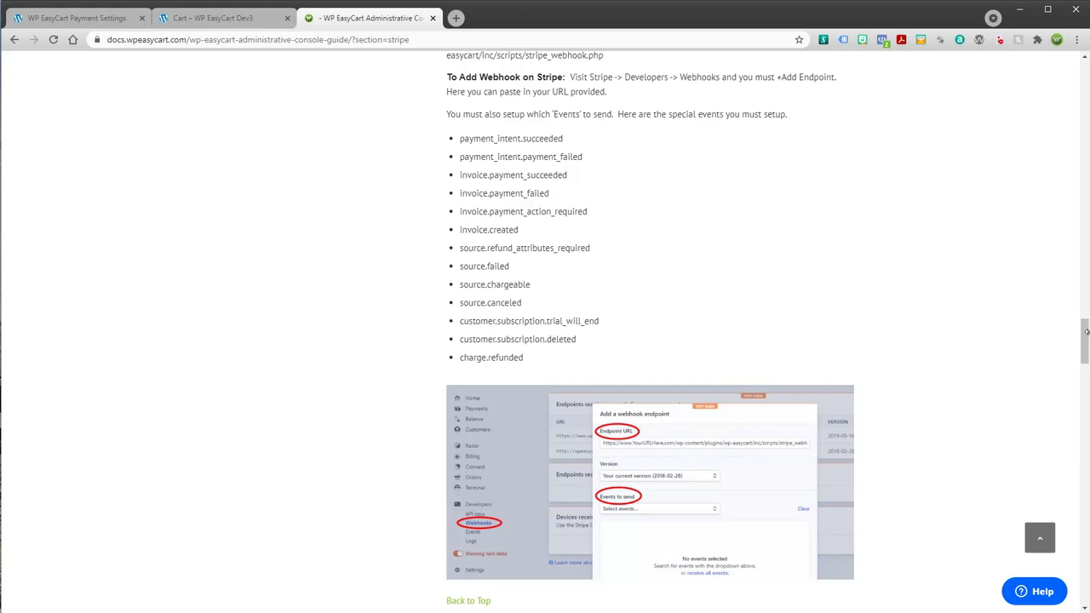
{"action": "mouse_move", "coordinate": [1078, 341]}
{"action": "left_mouse_down"}
{"action": "mouse_move", "coordinate": [1084, 356]}
{"action": "mouse_move", "coordinate": [1085, 343]}
{"action": "left_mouse_up"}
{"action": "left_click_drag", "start_coordinate": [1086, 341], "coordinate": [1085, 348]}
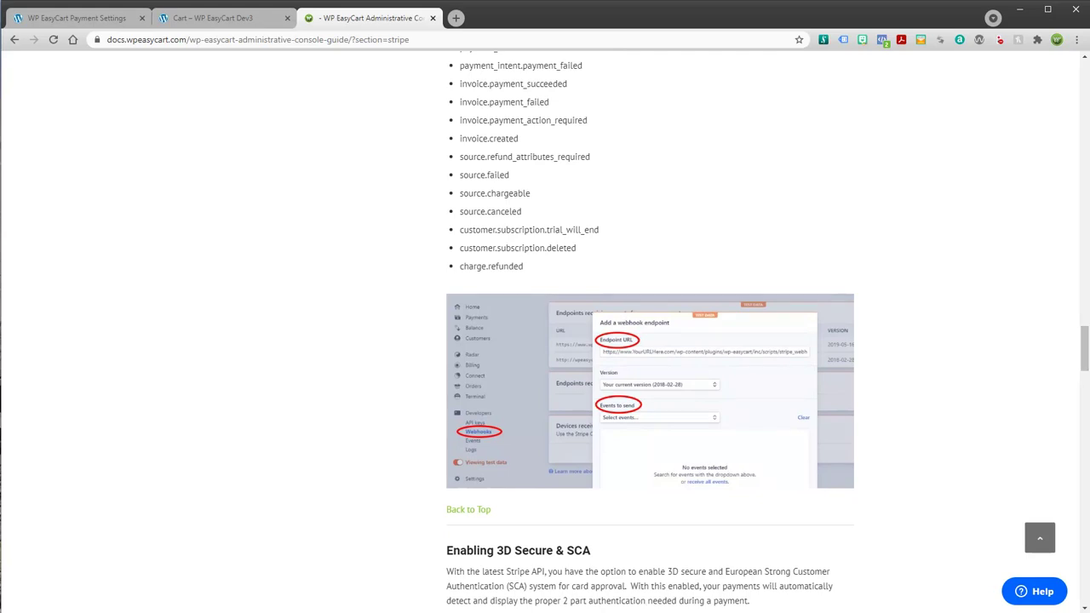
{"action": "left_click_drag", "start_coordinate": [1086, 348], "coordinate": [1085, 340]}
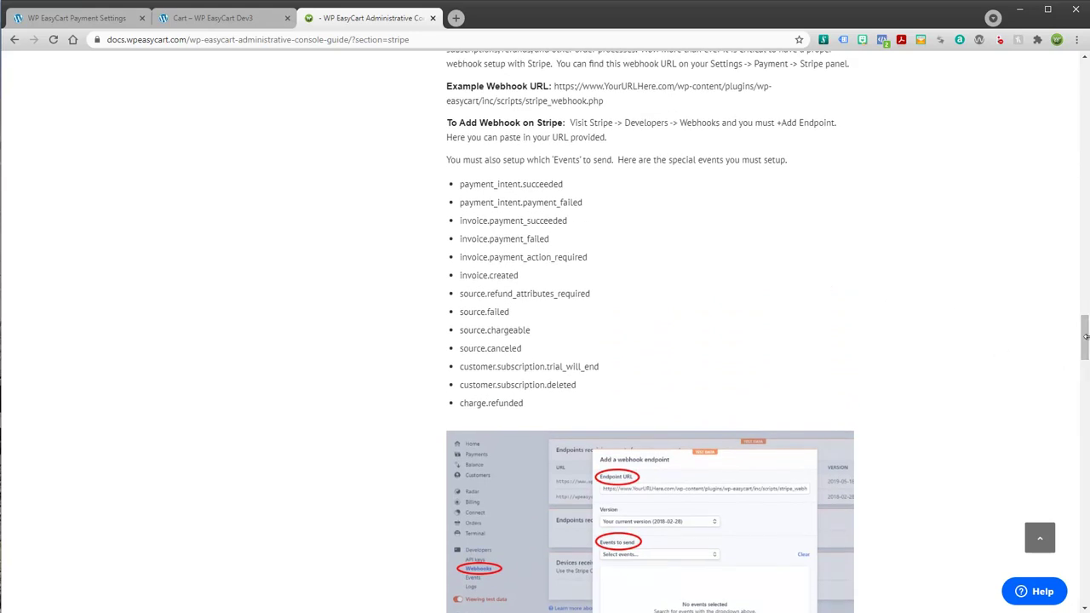
{"action": "left_click_drag", "start_coordinate": [1085, 334], "coordinate": [1085, 334]}
{"action": "left_click", "coordinate": [1085, 337]}
{"action": "left_click_drag", "start_coordinate": [1086, 338], "coordinate": [1087, 419]}
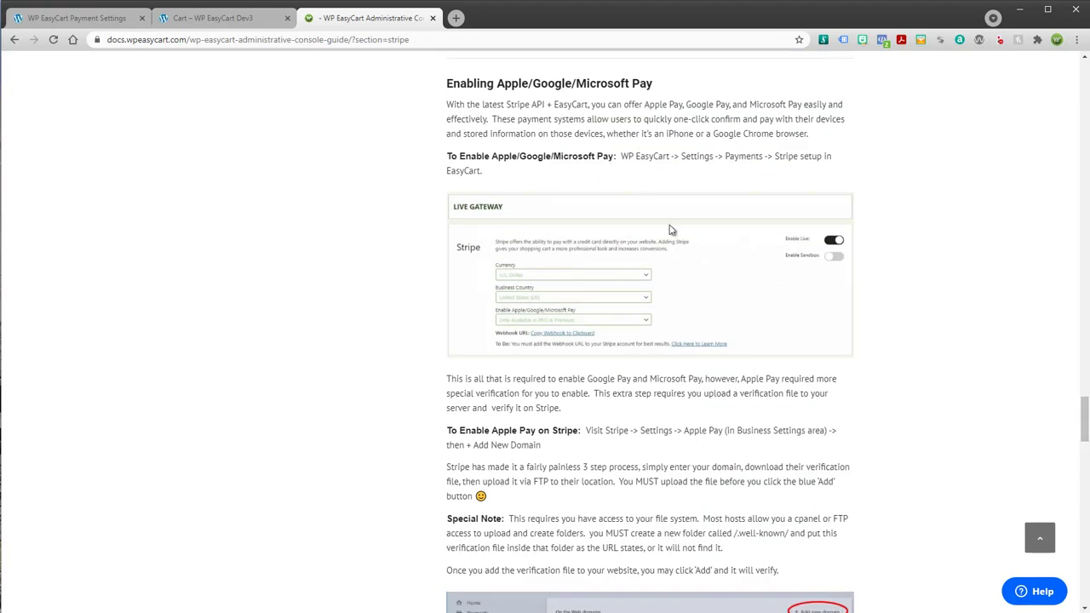
{"action": "left_click", "coordinate": [227, 21]}
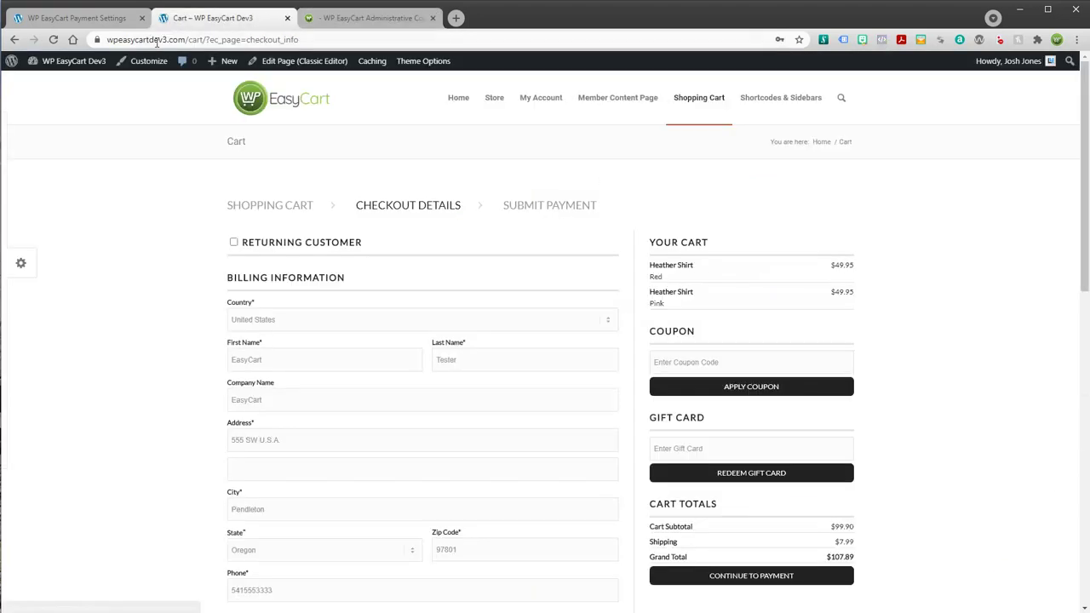
{"action": "left_click", "coordinate": [98, 21]}
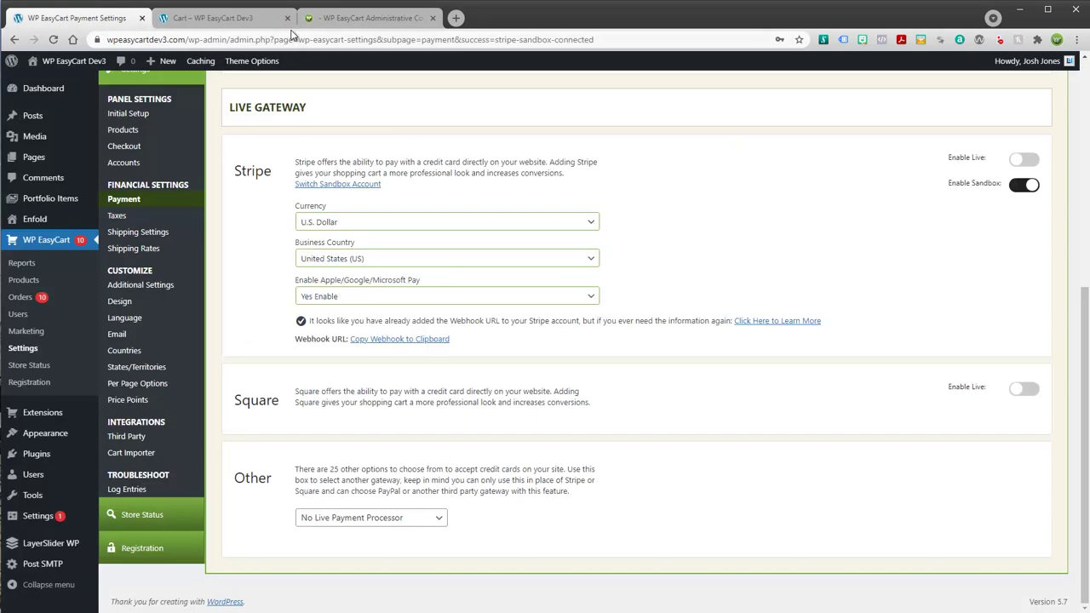
{"action": "left_click", "coordinate": [353, 18]}
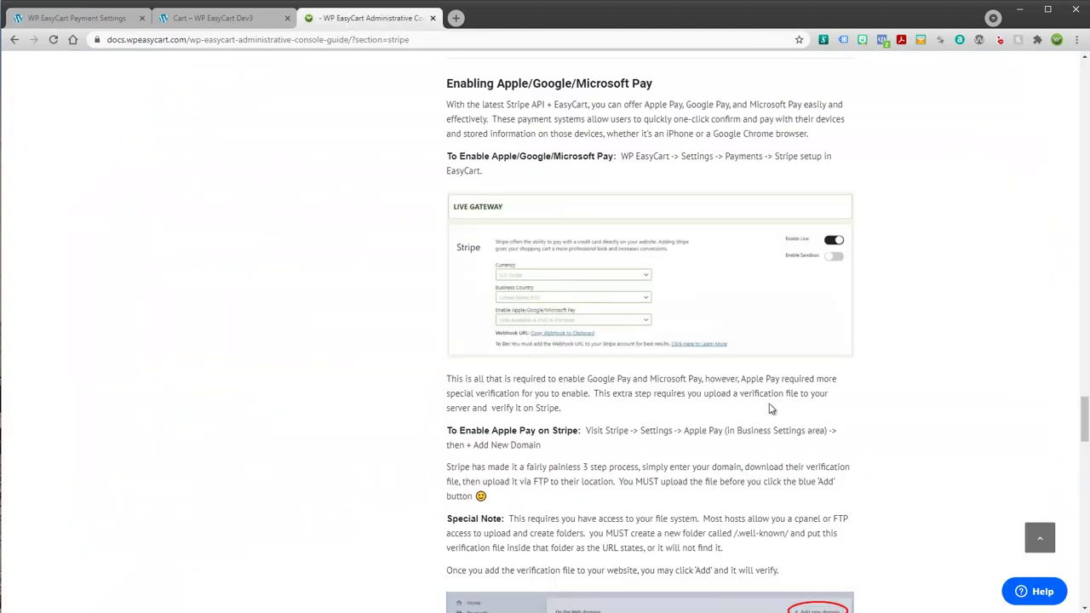
{"action": "scroll", "coordinate": [901, 400], "scroll_direction": "down", "scroll_amount": 2}
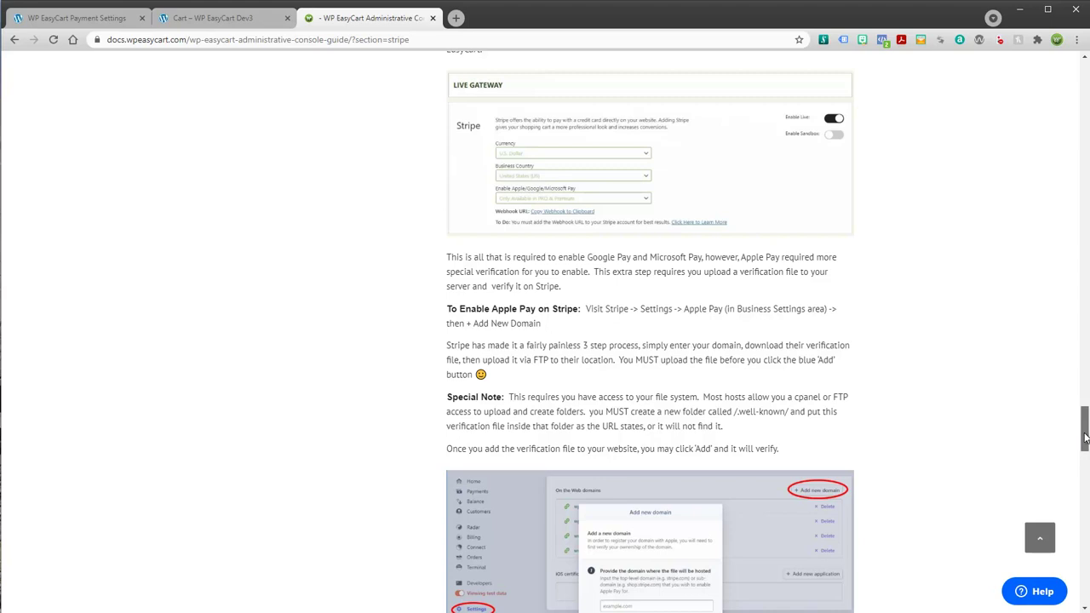
{"action": "left_click_drag", "start_coordinate": [1084, 437], "coordinate": [1065, 449]}
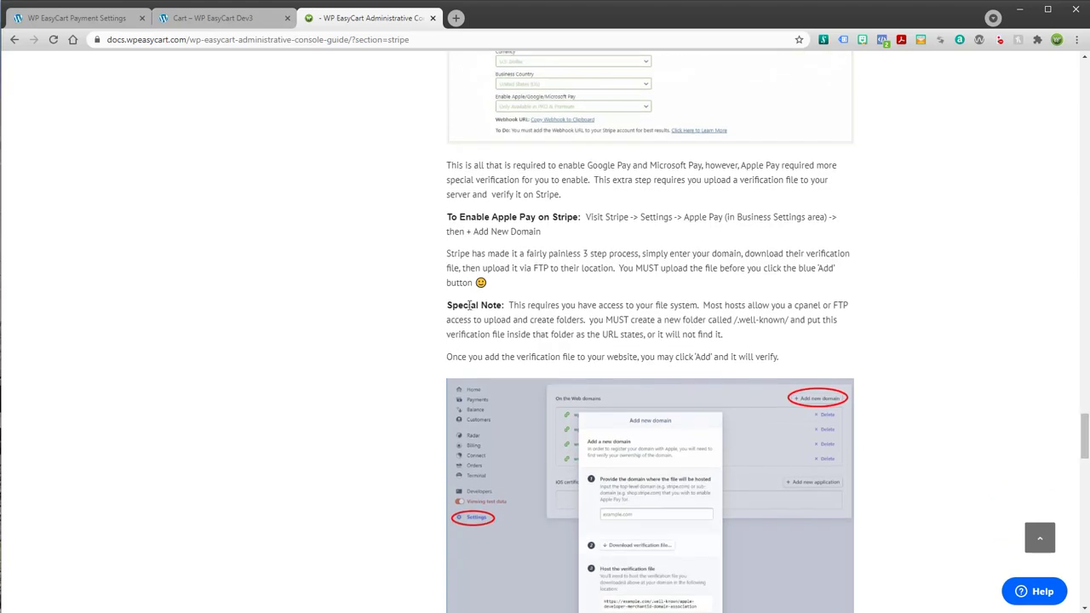
{"action": "left_click_drag", "start_coordinate": [452, 217], "coordinate": [797, 359]}
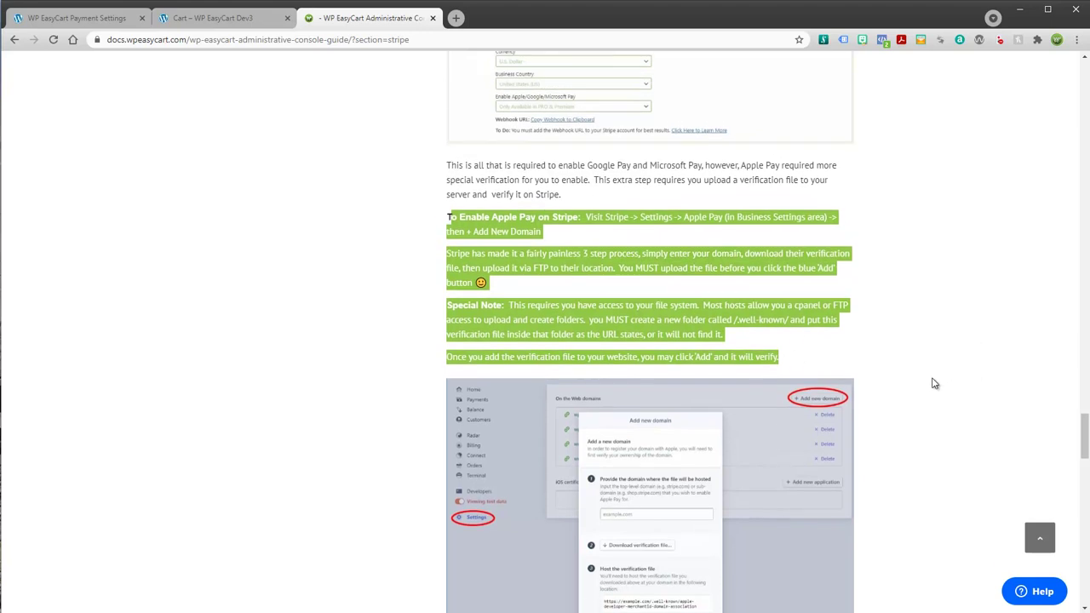
{"action": "left_click", "coordinate": [927, 378]}
{"action": "scroll", "coordinate": [788, 352], "scroll_direction": "down", "scroll_amount": 2}
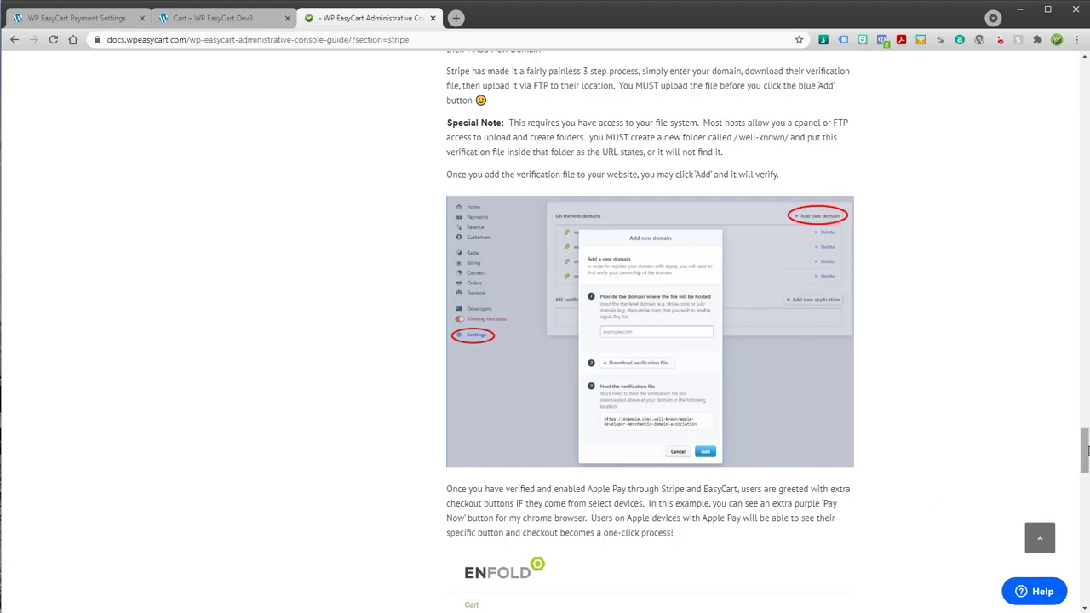
{"action": "left_click_drag", "start_coordinate": [1086, 456], "coordinate": [1086, 438]}
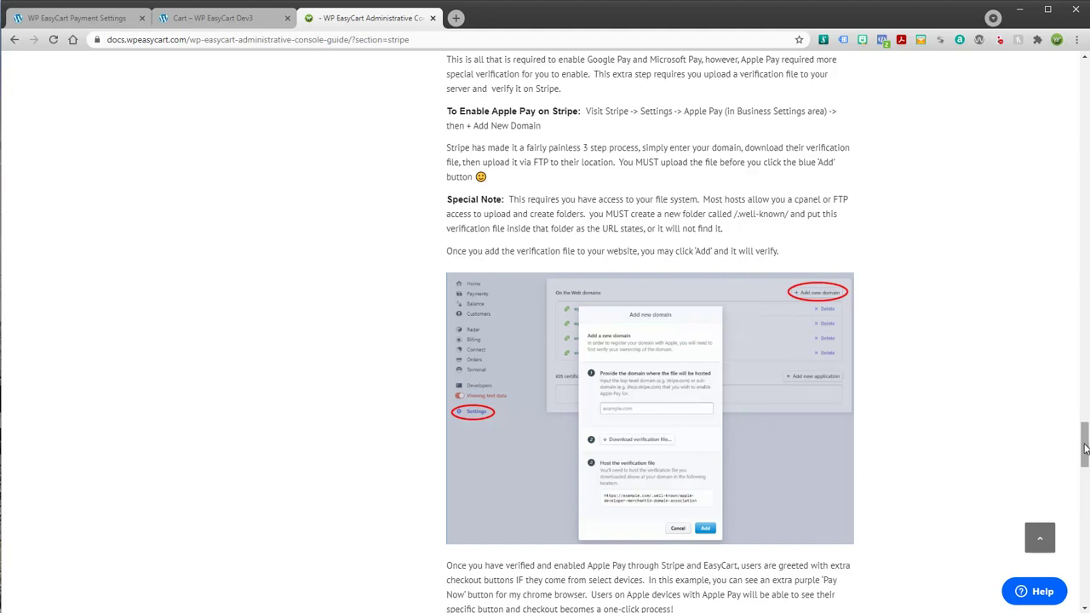
{"action": "left_click_drag", "start_coordinate": [1086, 449], "coordinate": [1087, 92]}
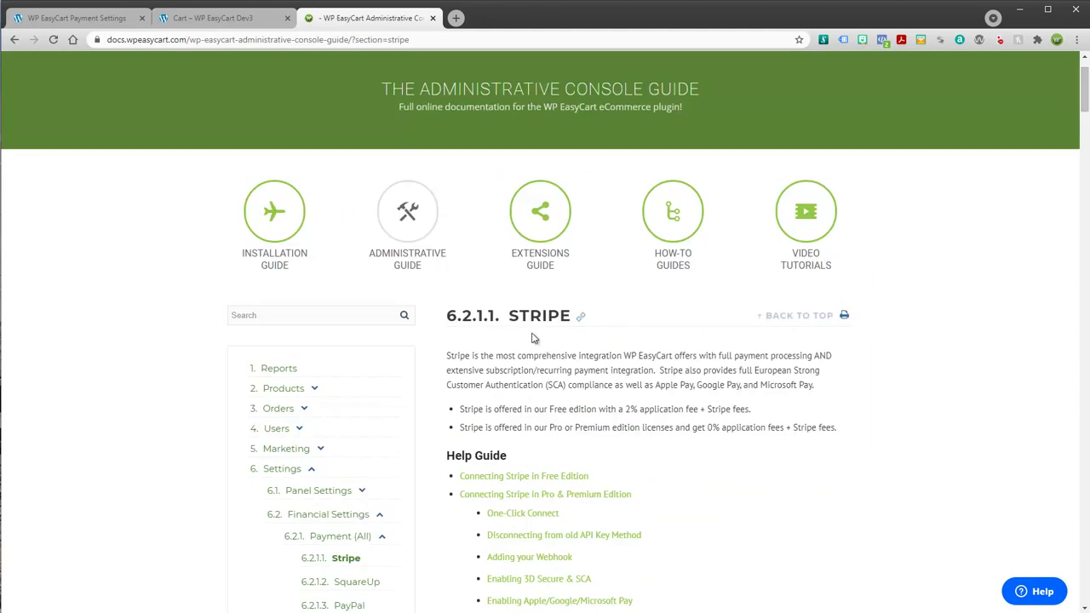
Step: Read the Apple/Google/Microsoft Pay instructions, then return to the $107.89 order's checkout details
{"action": "scroll", "coordinate": [499, 332], "scroll_direction": "up", "scroll_amount": 1}
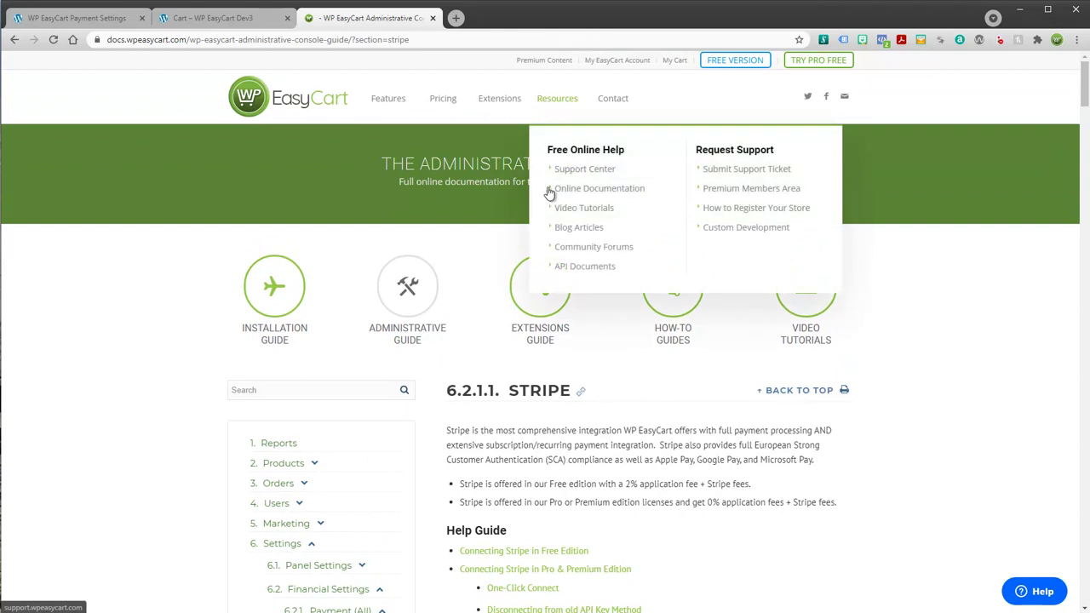
{"action": "scroll", "coordinate": [383, 160], "scroll_direction": "down", "scroll_amount": 2}
{"action": "scroll", "coordinate": [417, 213], "scroll_direction": "down", "scroll_amount": 1}
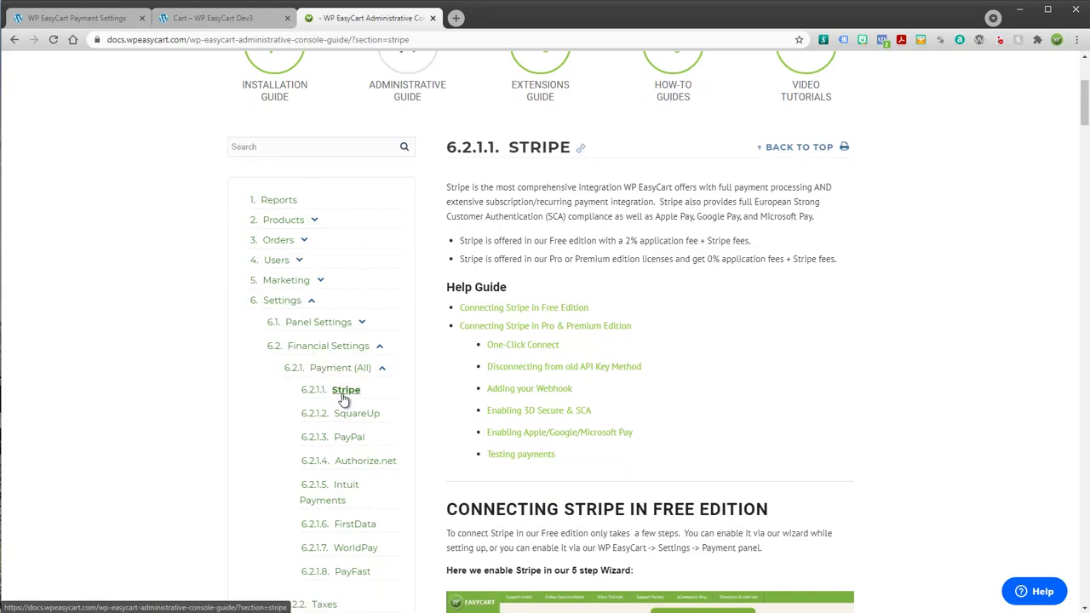
{"action": "scroll", "coordinate": [418, 397], "scroll_direction": "down", "scroll_amount": 5}
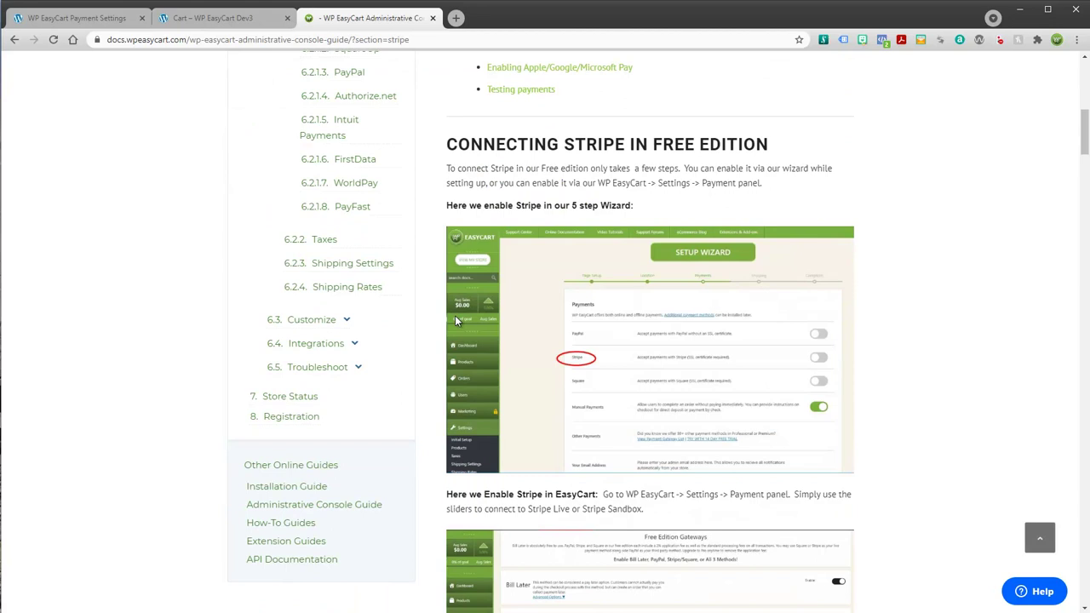
{"action": "scroll", "coordinate": [477, 281], "scroll_direction": "up", "scroll_amount": 2}
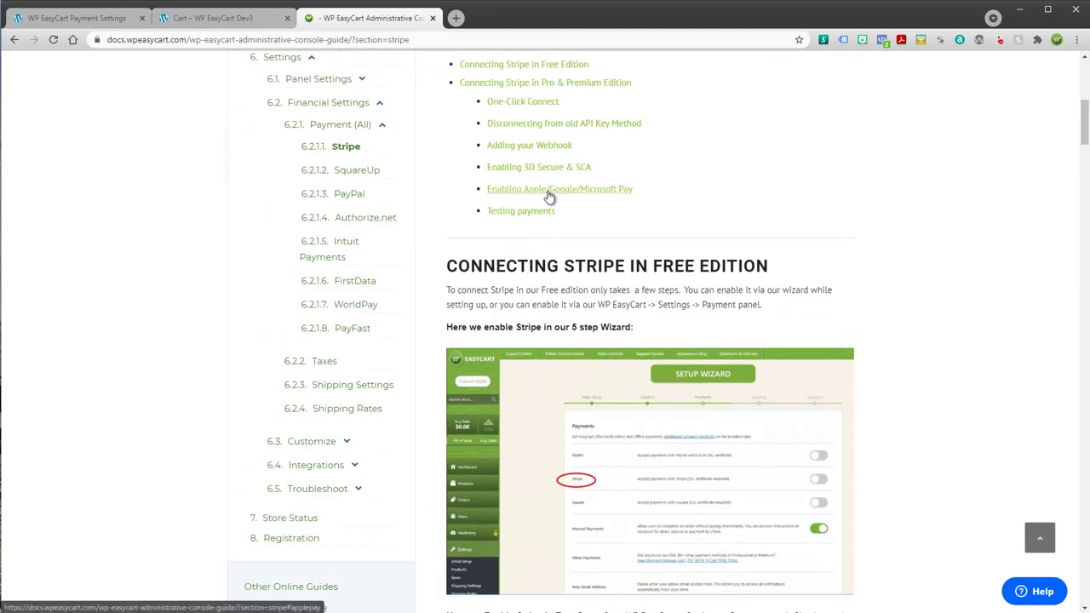
{"action": "left_click", "coordinate": [548, 197]}
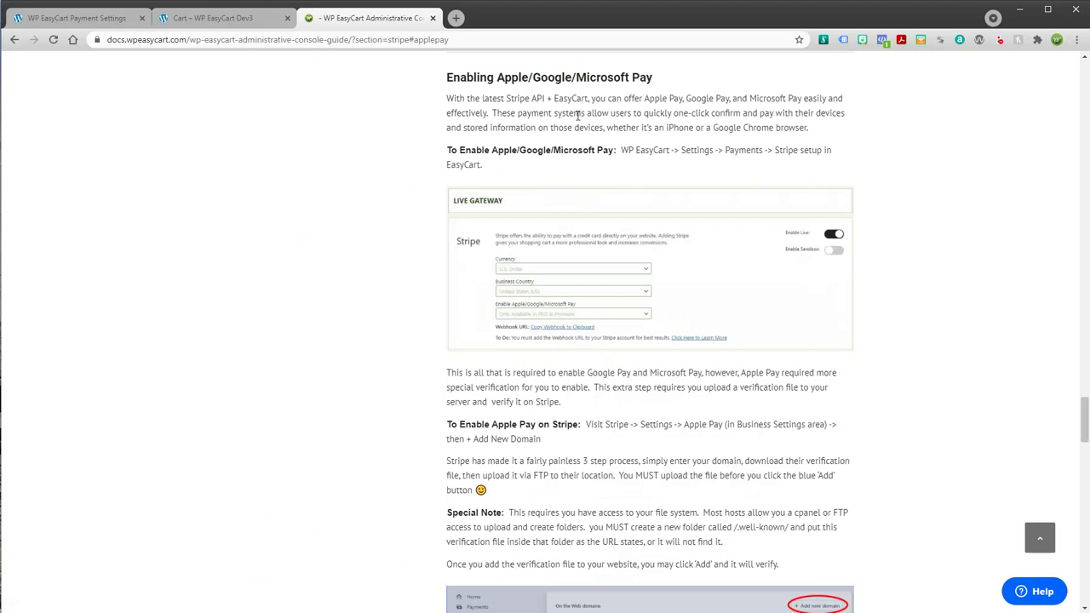
{"action": "scroll", "coordinate": [895, 460], "scroll_direction": "down", "scroll_amount": 5}
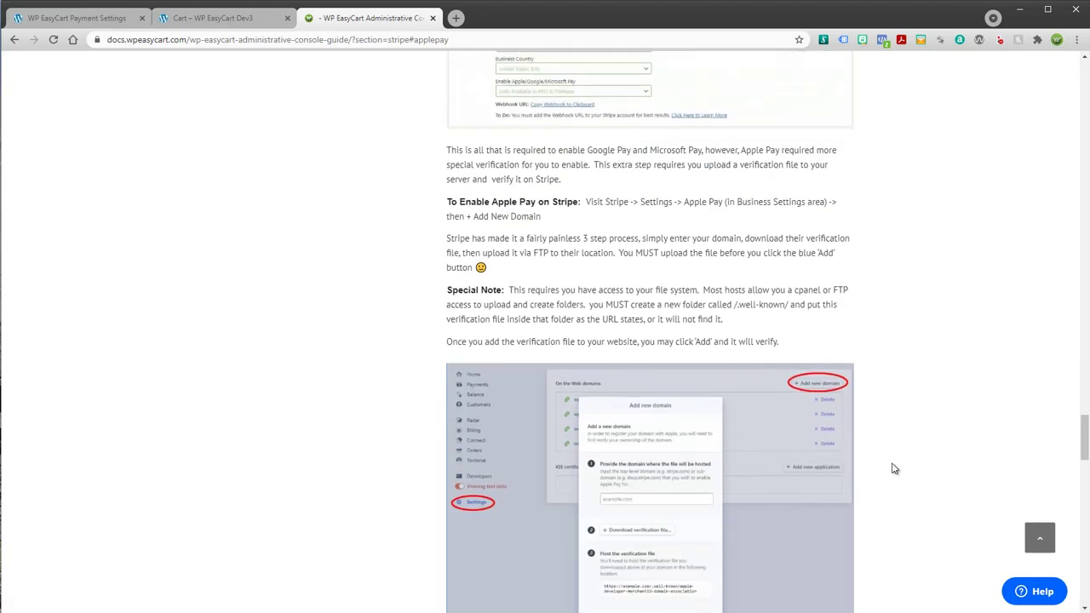
{"action": "scroll", "coordinate": [917, 464], "scroll_direction": "up", "scroll_amount": 4}
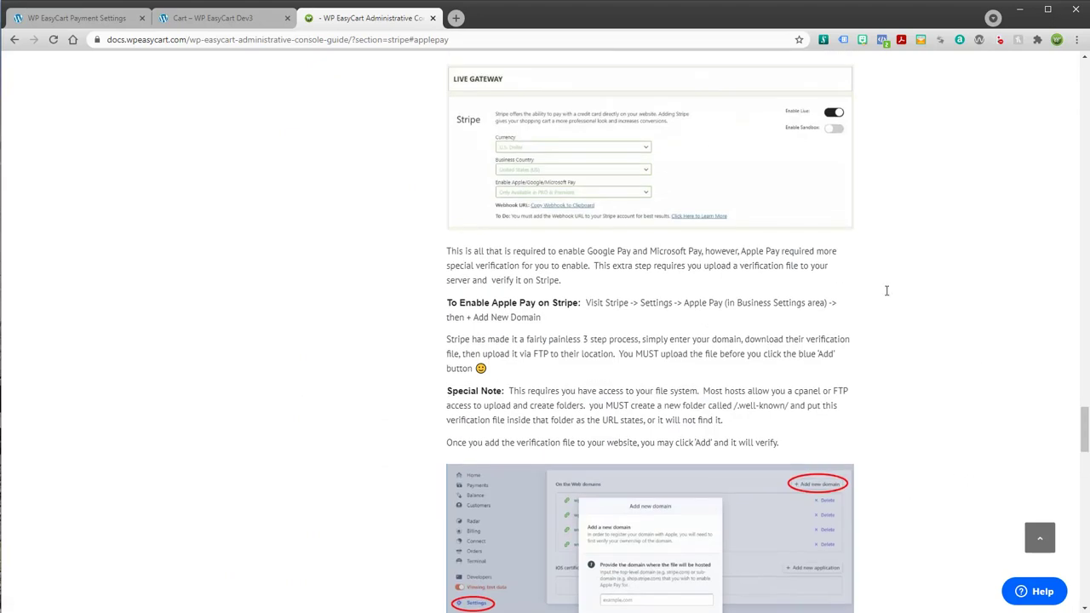
{"action": "left_click", "coordinate": [211, 26]}
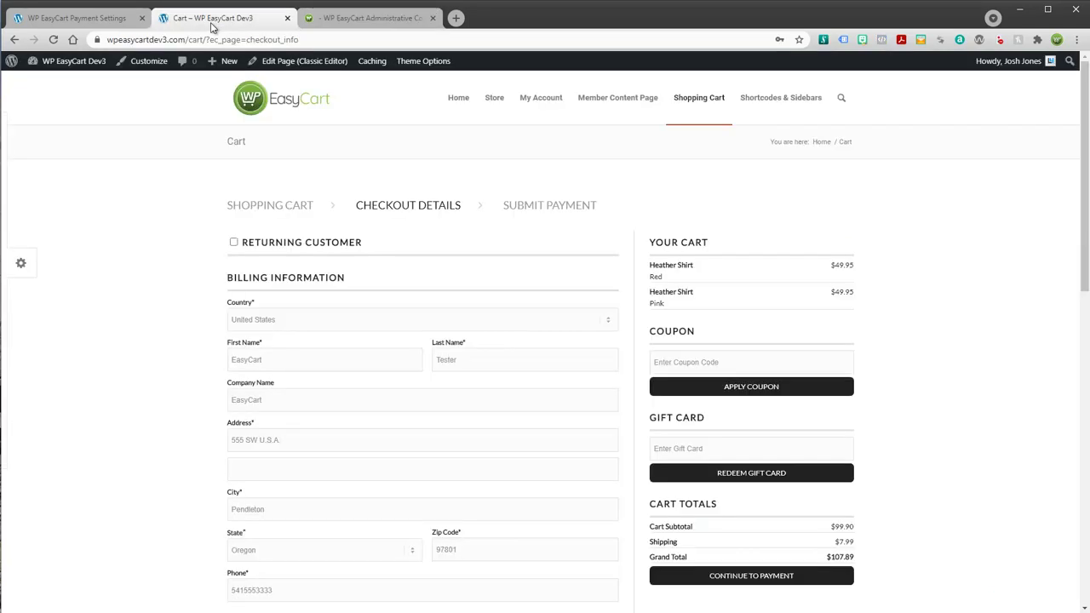
Step: Review the PayPal and Stripe sandbox settings with Apple/Google/Microsoft Pay at Yes Enable
{"action": "left_click", "coordinate": [104, 20]}
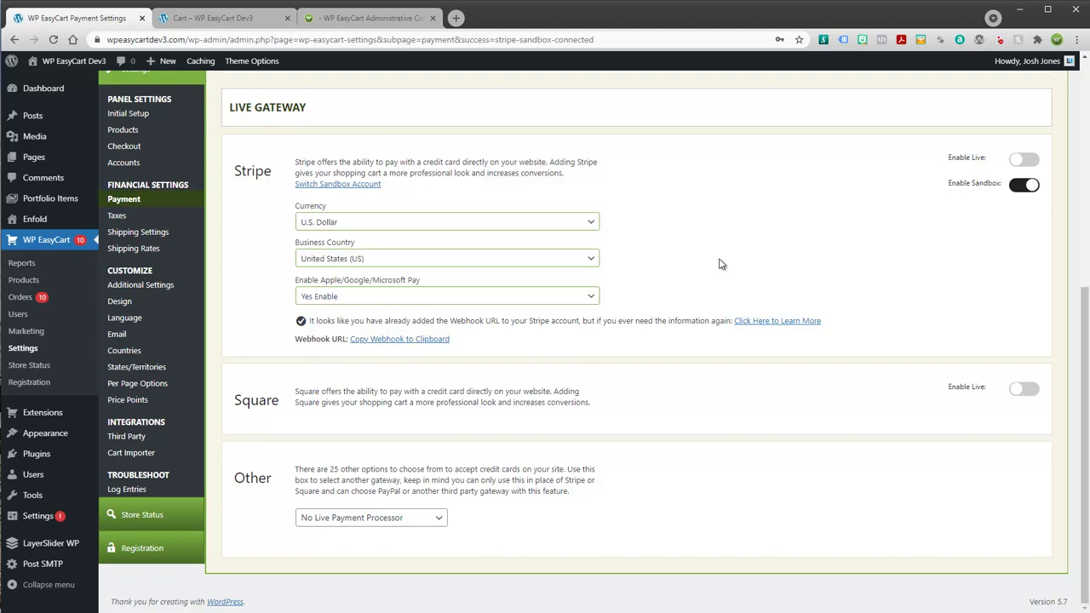
{"action": "scroll", "coordinate": [767, 269], "scroll_direction": "up", "scroll_amount": 3}
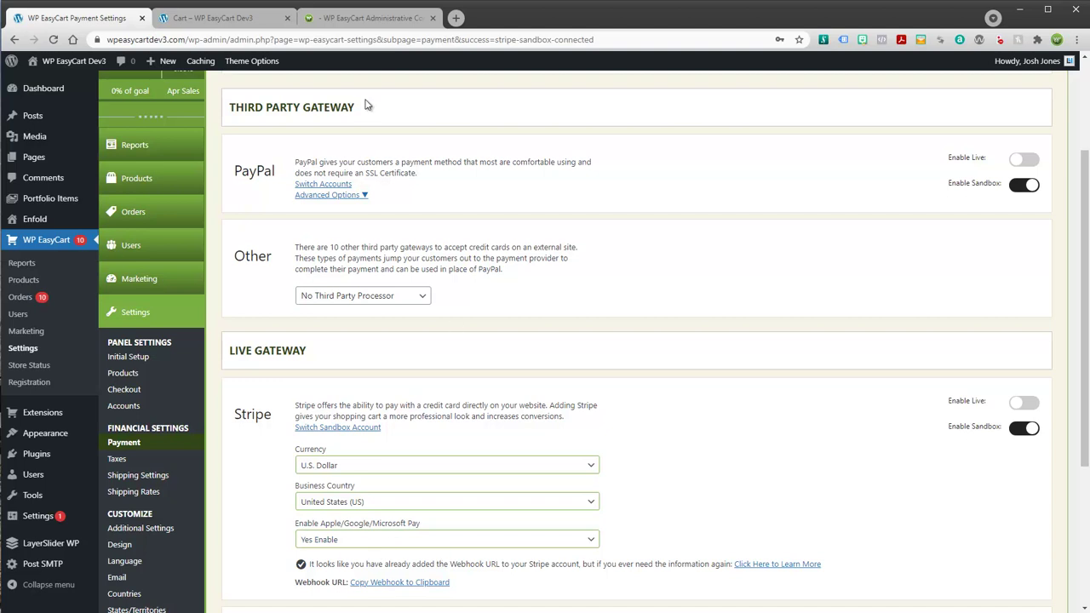
Step: Uncheck Ship To Different Address on the checkout and continue to the payment step
{"action": "left_click", "coordinate": [218, 17]}
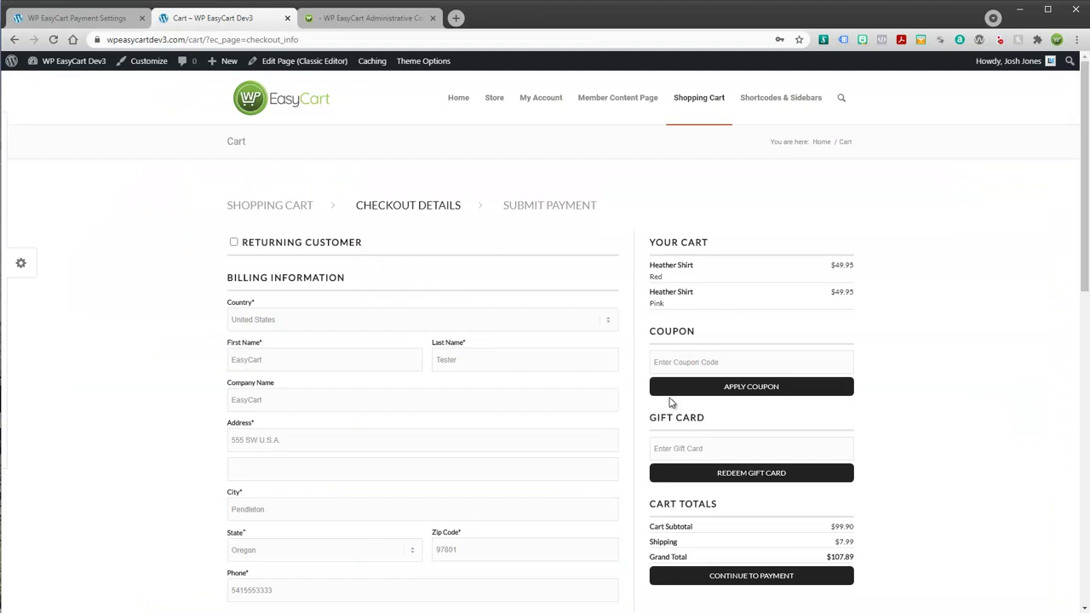
{"action": "scroll", "coordinate": [674, 405], "scroll_direction": "down", "scroll_amount": 2}
{"action": "left_click", "coordinate": [727, 477]}
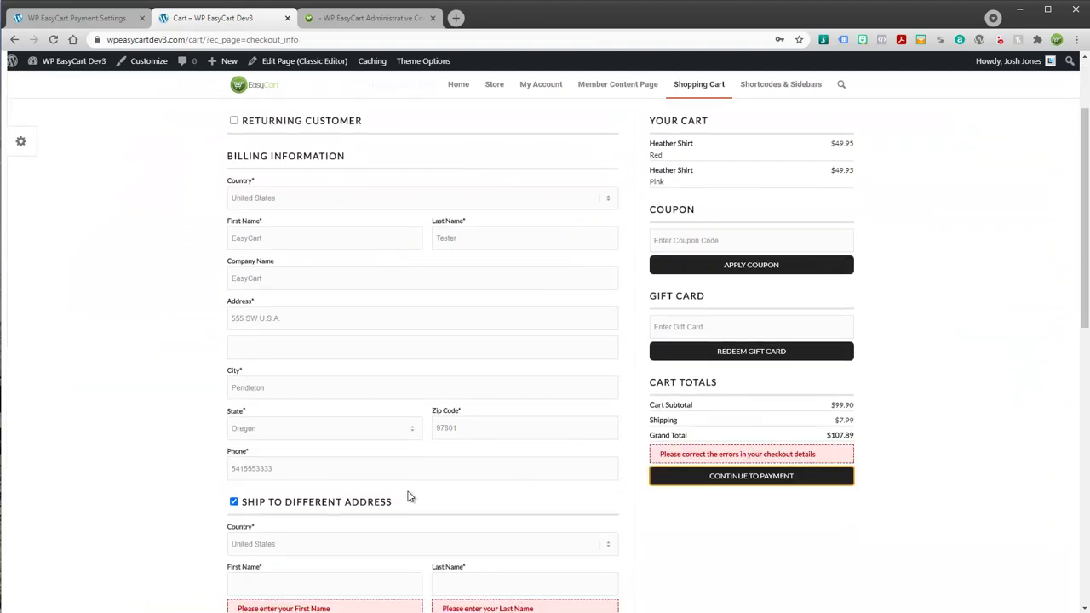
{"action": "scroll", "coordinate": [289, 522], "scroll_direction": "down", "scroll_amount": 2}
{"action": "left_click", "coordinate": [233, 380]}
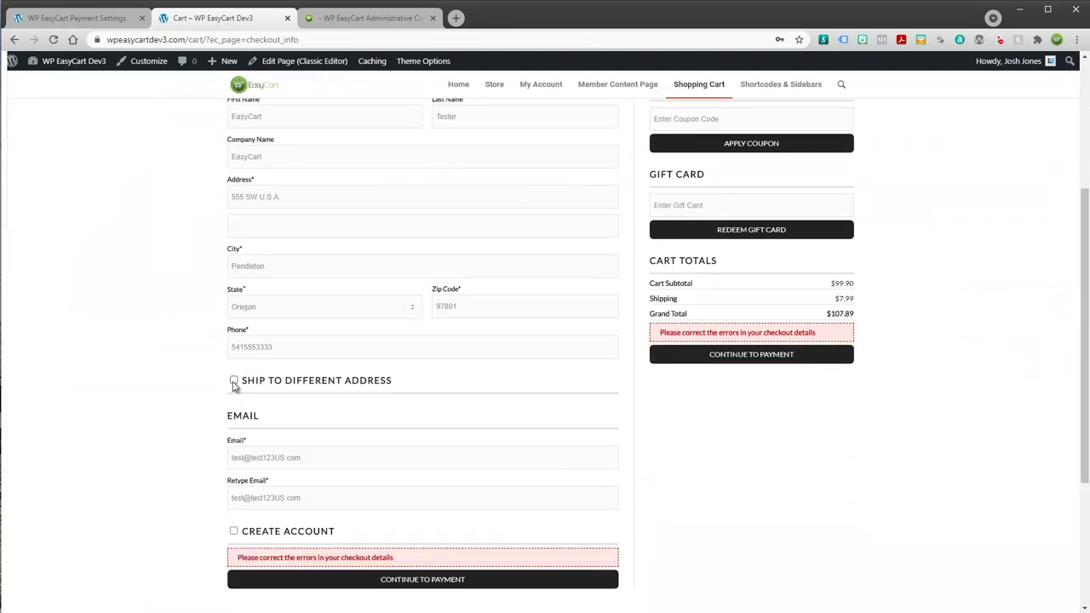
{"action": "left_click", "coordinate": [721, 356]}
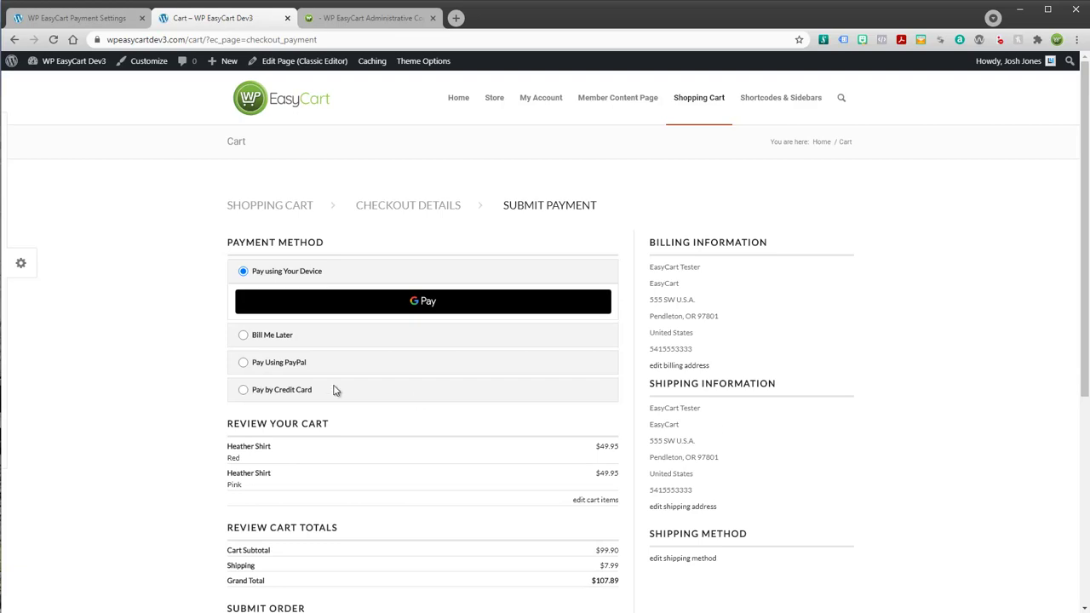
Step: Choose Pay by Credit Card on the Submit Payment step, leaving the card fields empty
{"action": "left_click", "coordinate": [243, 390]}
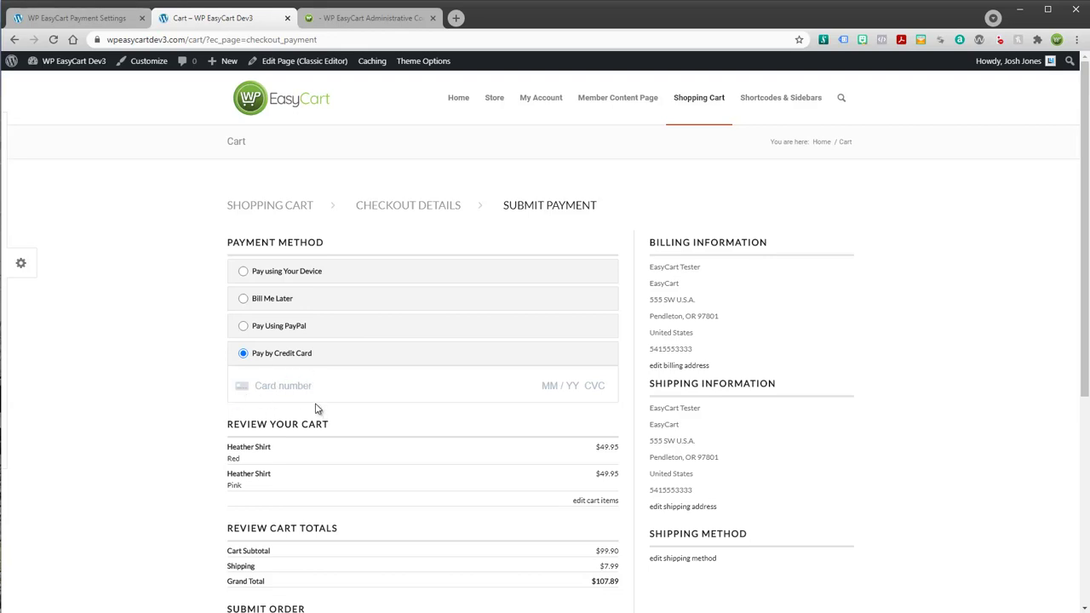
{"action": "left_click", "coordinate": [274, 390]}
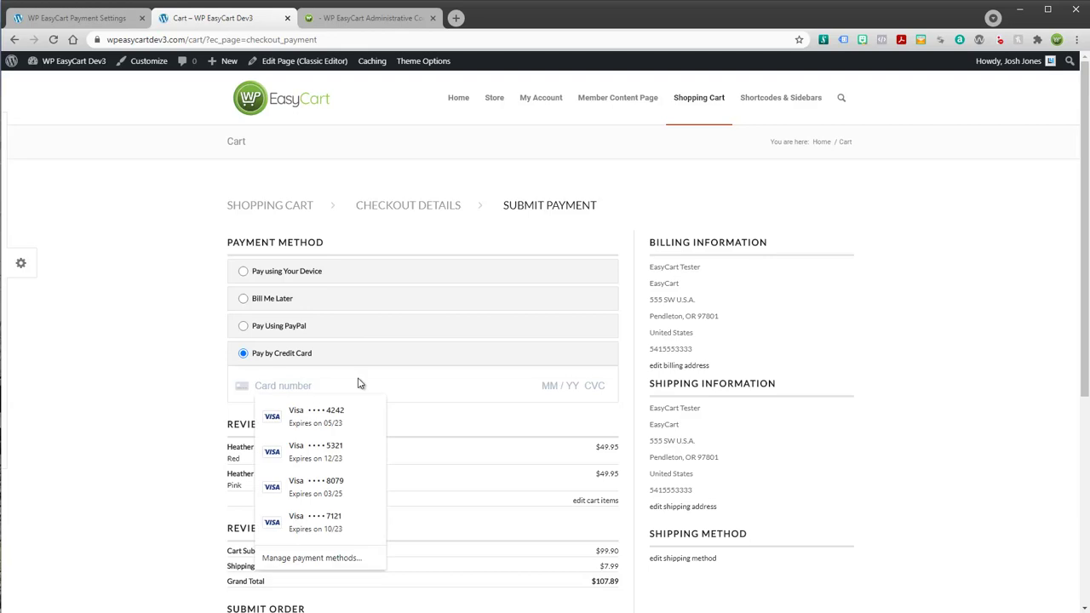
{"action": "left_click", "coordinate": [209, 379]}
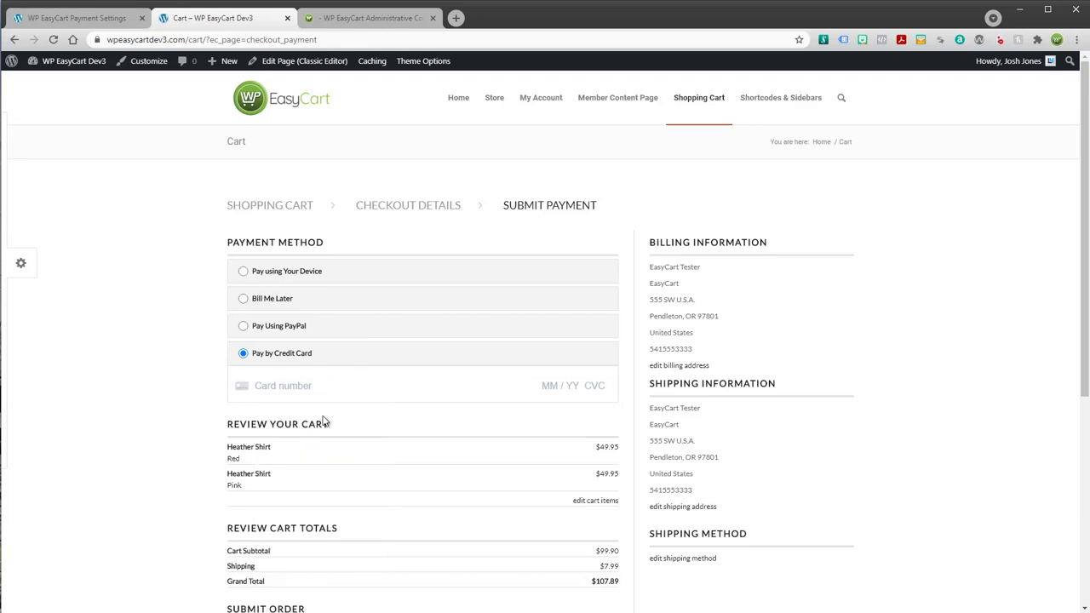
{"action": "scroll", "coordinate": [913, 436], "scroll_direction": "down", "scroll_amount": 2}
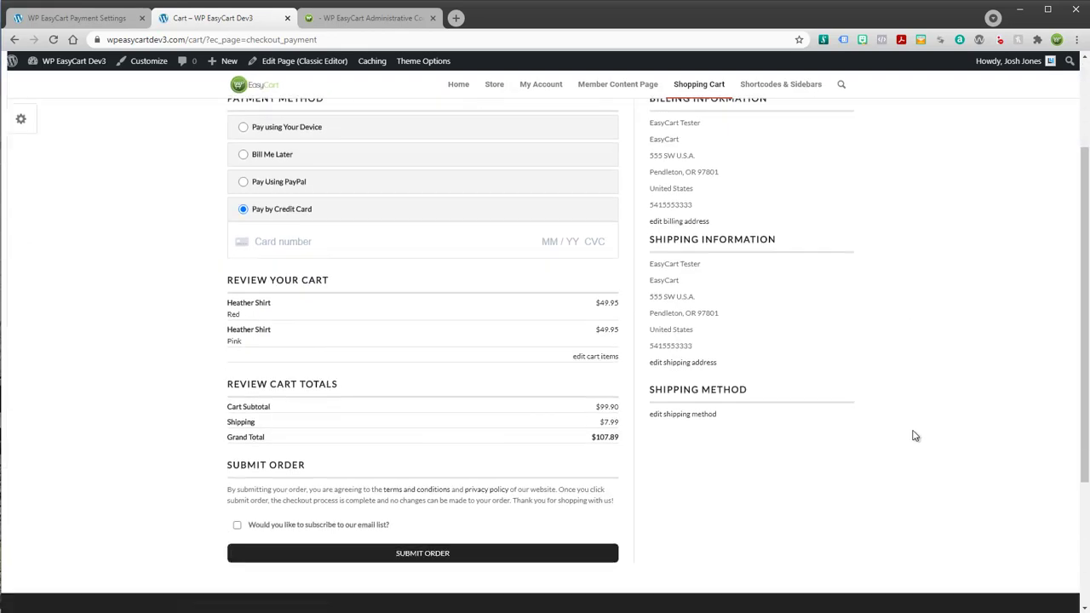
{"action": "left_click", "coordinate": [332, 19]}
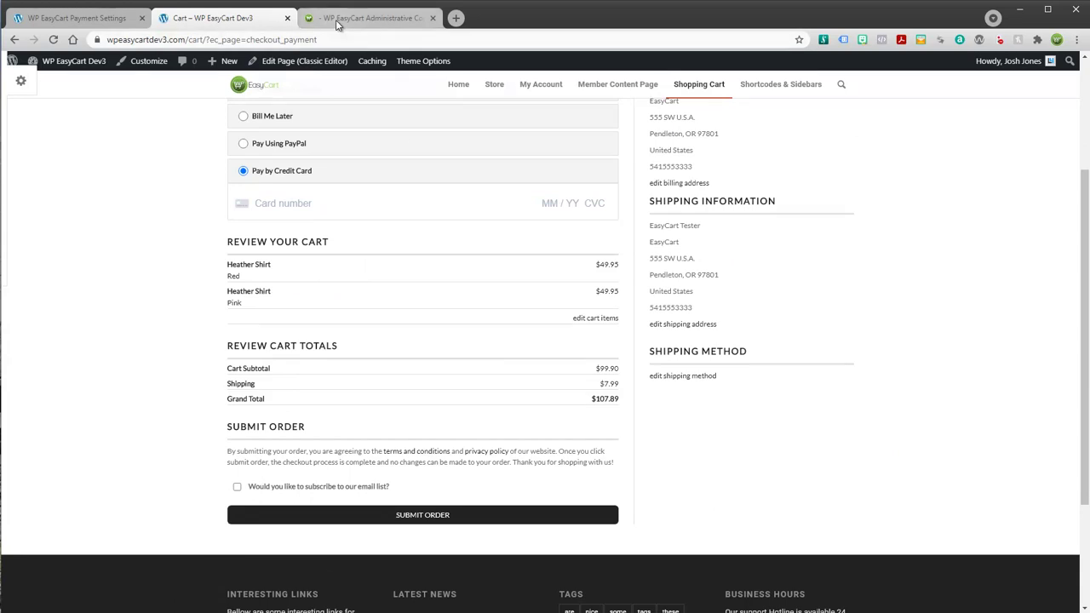
{"action": "left_click", "coordinate": [220, 20]}
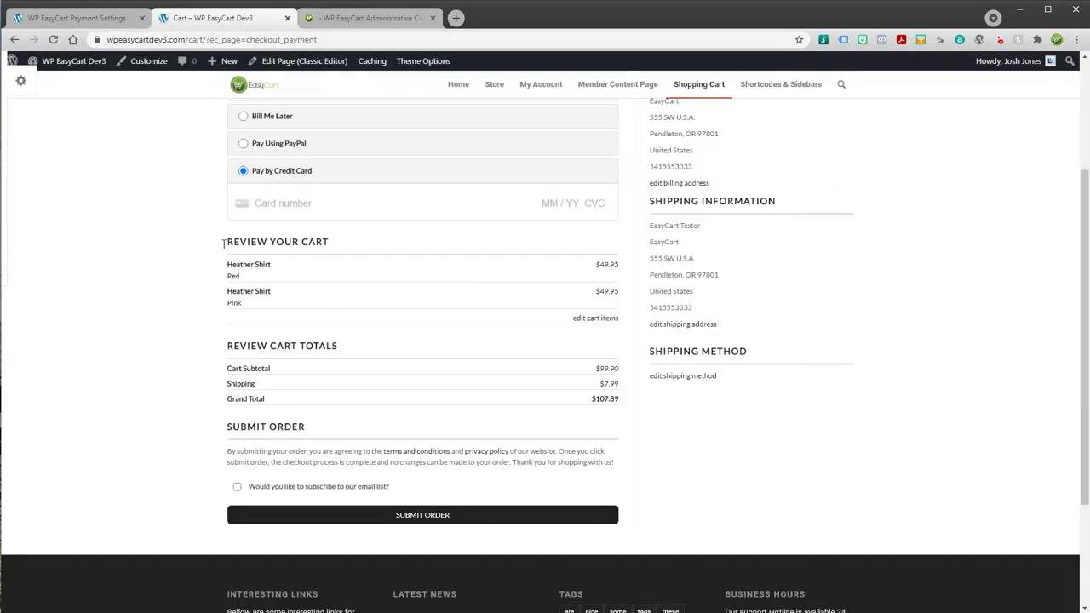
{"action": "scroll", "coordinate": [381, 364], "scroll_direction": "up", "scroll_amount": 5}
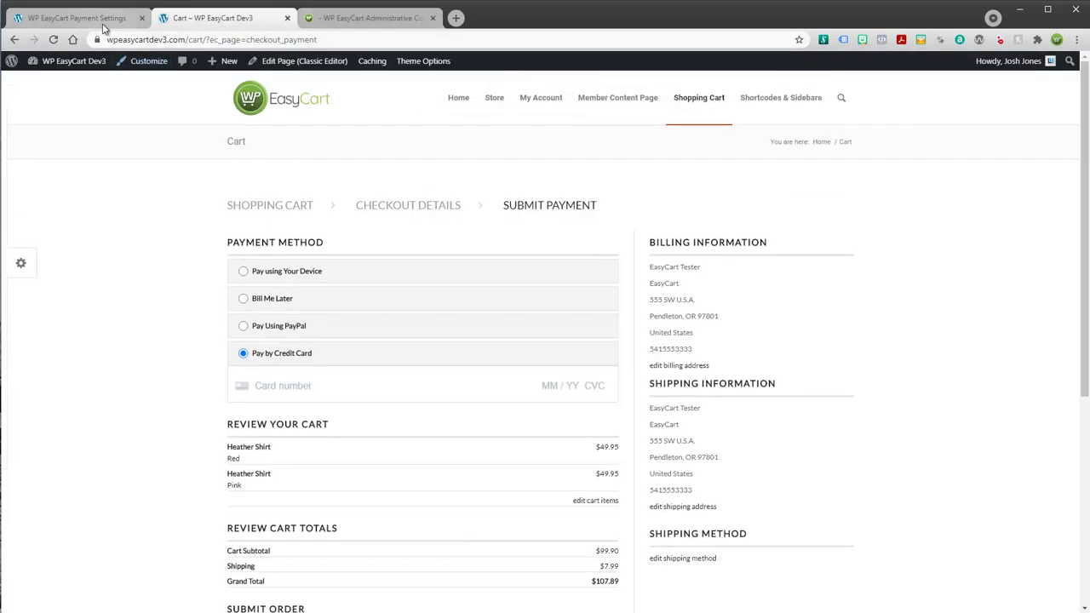
Step: Switch off the Bill Later payment method, leaving PayPal and Stripe sandbox enabled
{"action": "left_click", "coordinate": [96, 19]}
{"action": "scroll", "coordinate": [468, 348], "scroll_direction": "up", "scroll_amount": 3}
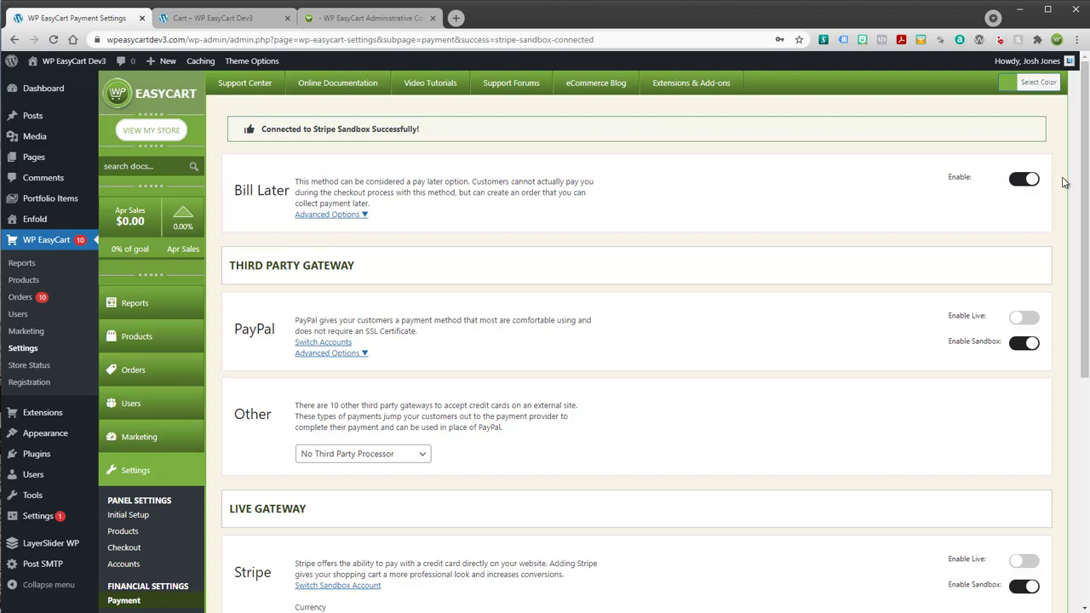
{"action": "left_click", "coordinate": [1025, 179]}
{"action": "scroll", "coordinate": [937, 341], "scroll_direction": "down", "scroll_amount": 2}
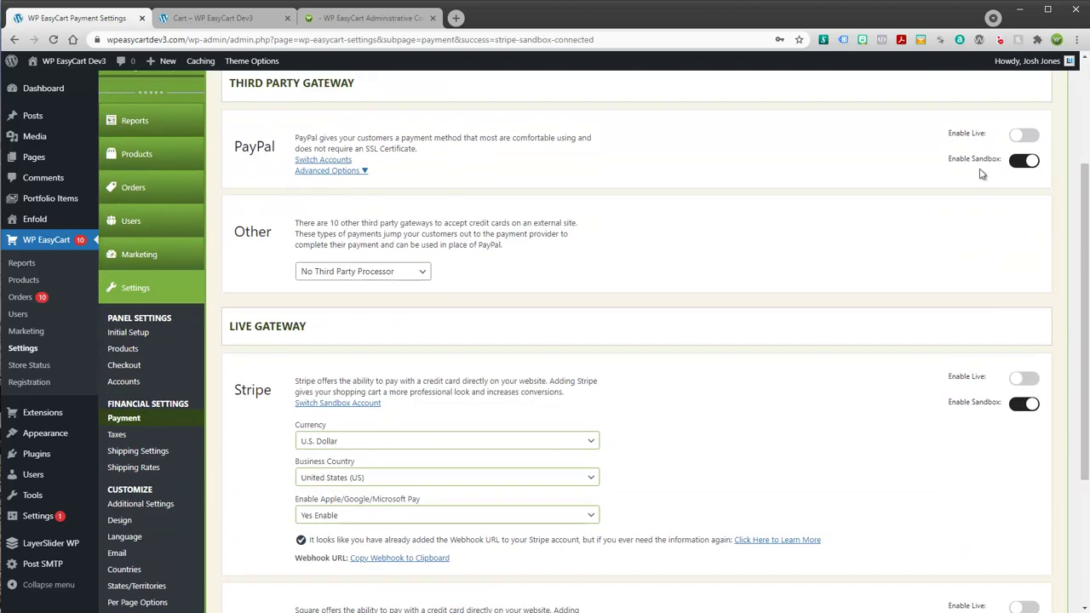